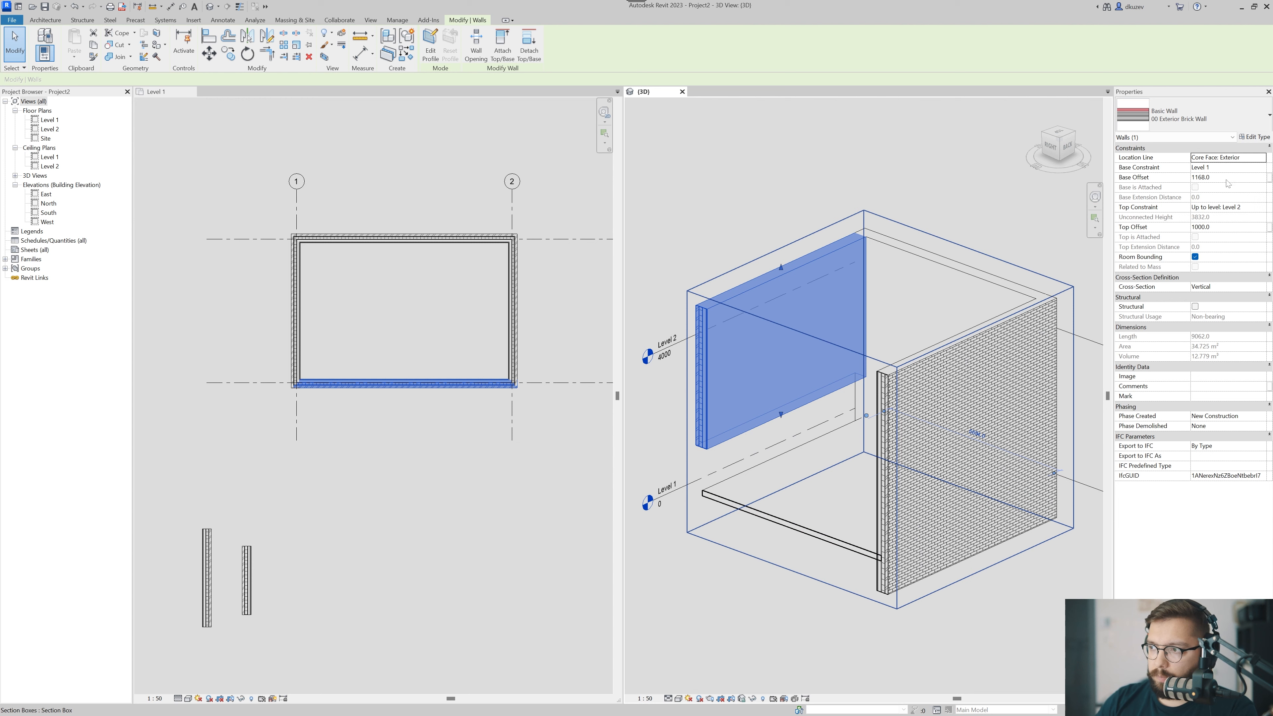
# - Set the selected exterior wall's base offset to 0
pyautogui.click(1226, 178)
pyautogui.write('0')
pyautogui.press('Return')
pyautogui.moveTo(802, 515); pyautogui.dragTo(767, 529, button='middle')
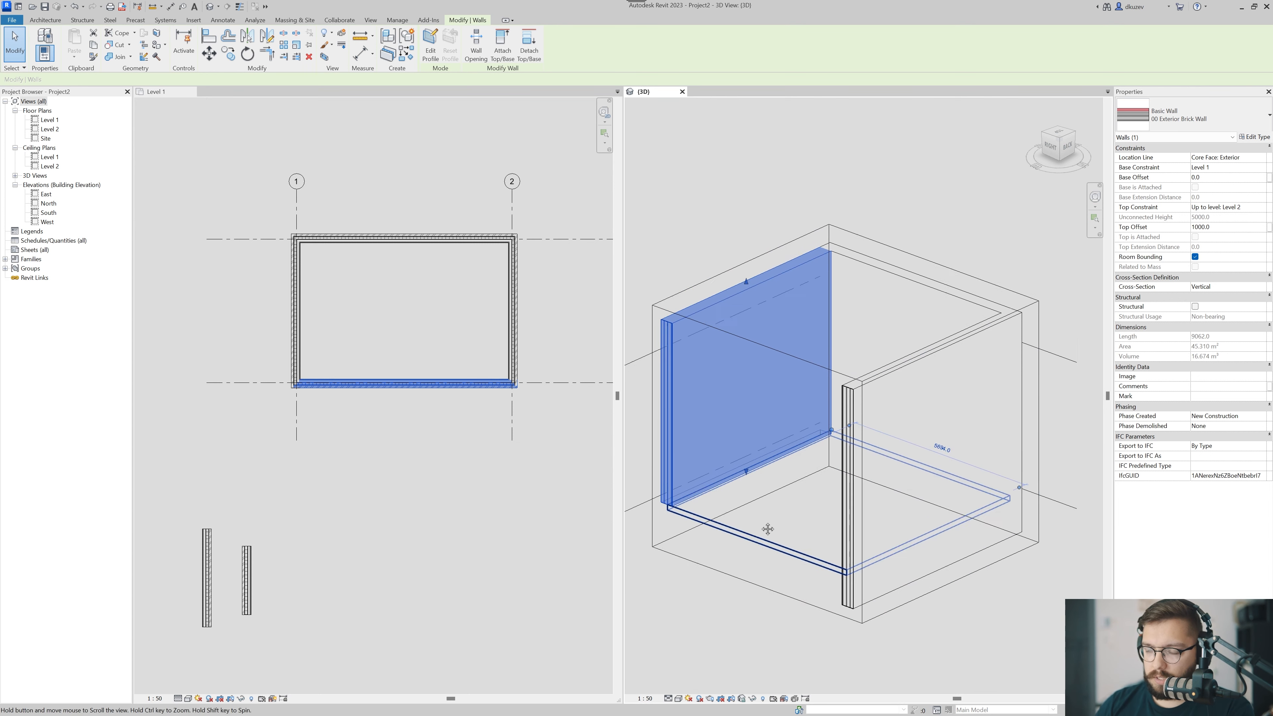
# - Select the whole chain of four exterior walls, set their base offset to 0 and clear the selection
pyautogui.press('Escape')
pyautogui.press('Tab')
pyautogui.click(514, 354)
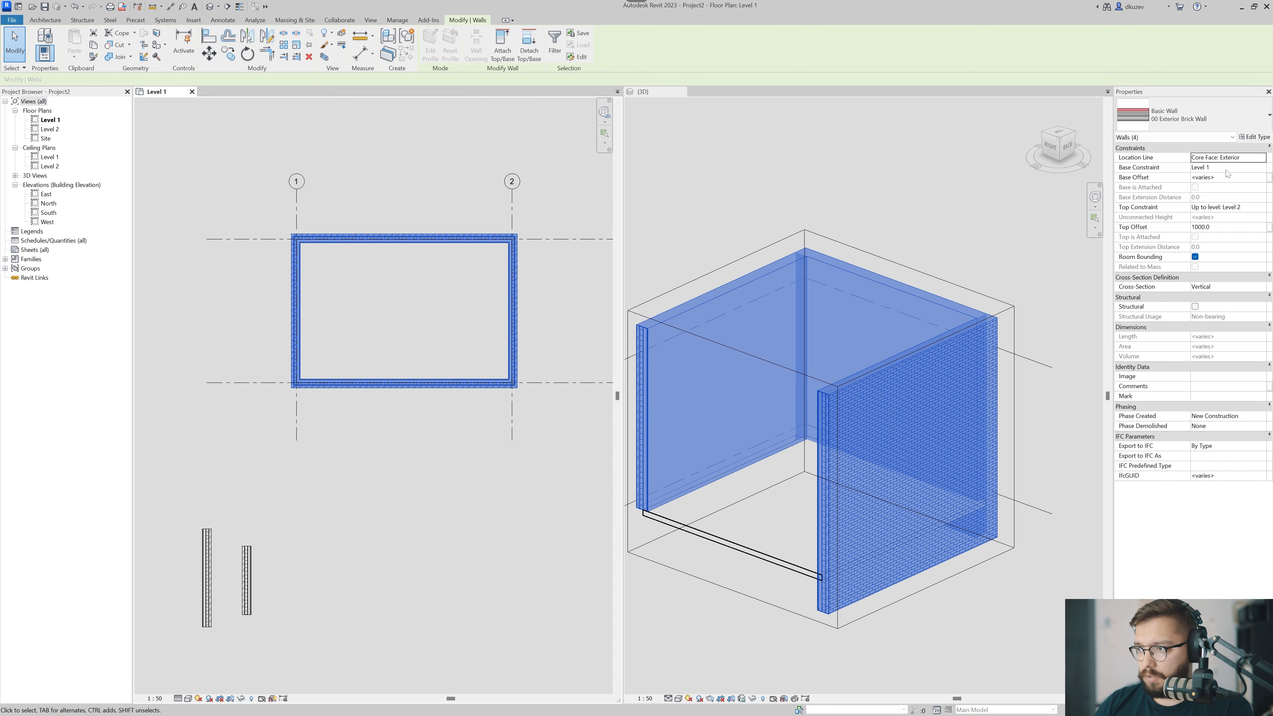
pyautogui.click(1226, 179)
pyautogui.write('0')
pyautogui.press('Return')
pyautogui.middleClick(737, 513)
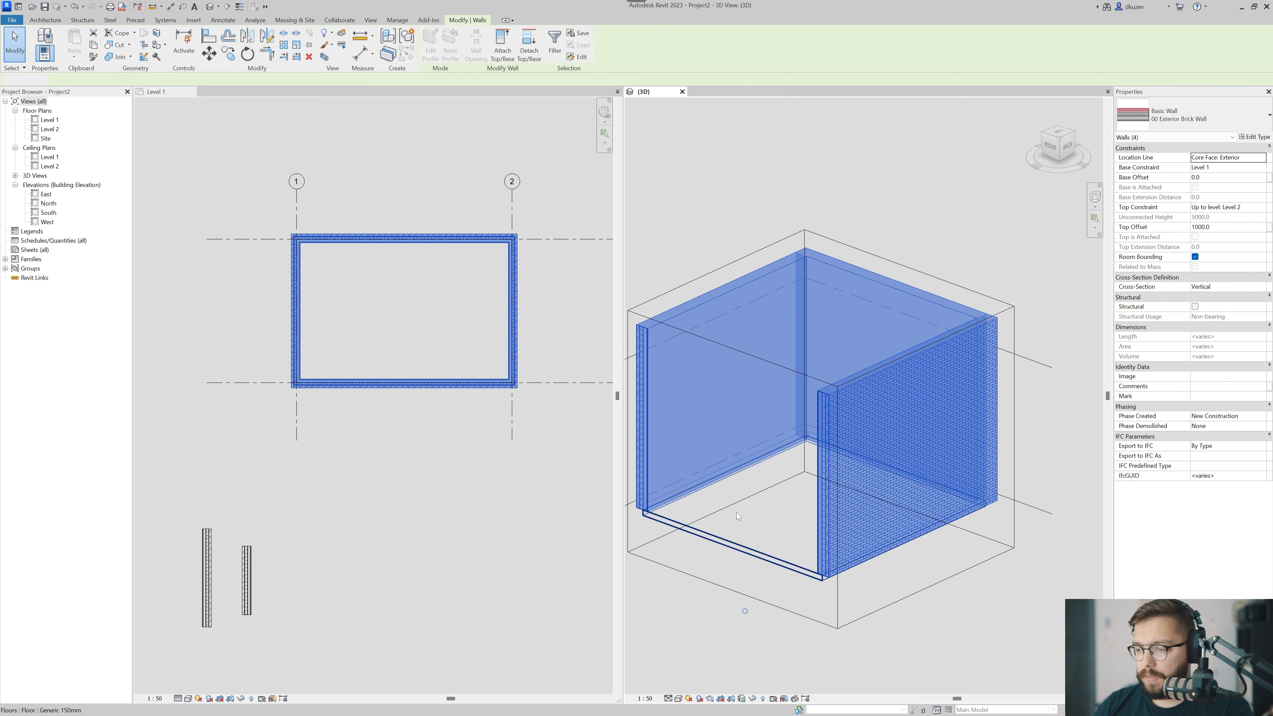
pyautogui.click(736, 512)
pyautogui.moveTo(736, 513); pyautogui.dragTo(811, 466, button='middle')
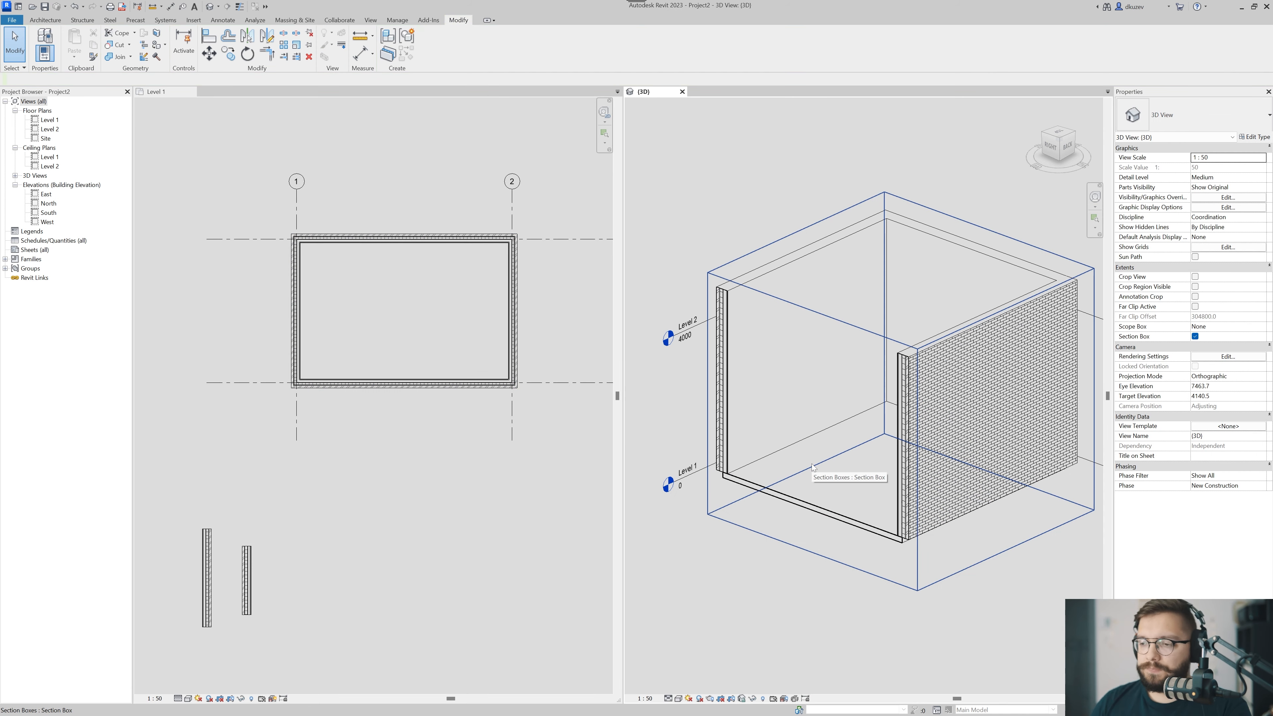
# - Inspect the wall-to-slab junction at Level 1 and open that wall's layer assembly from its type properties
pyautogui.scroll(8, 726, 471)
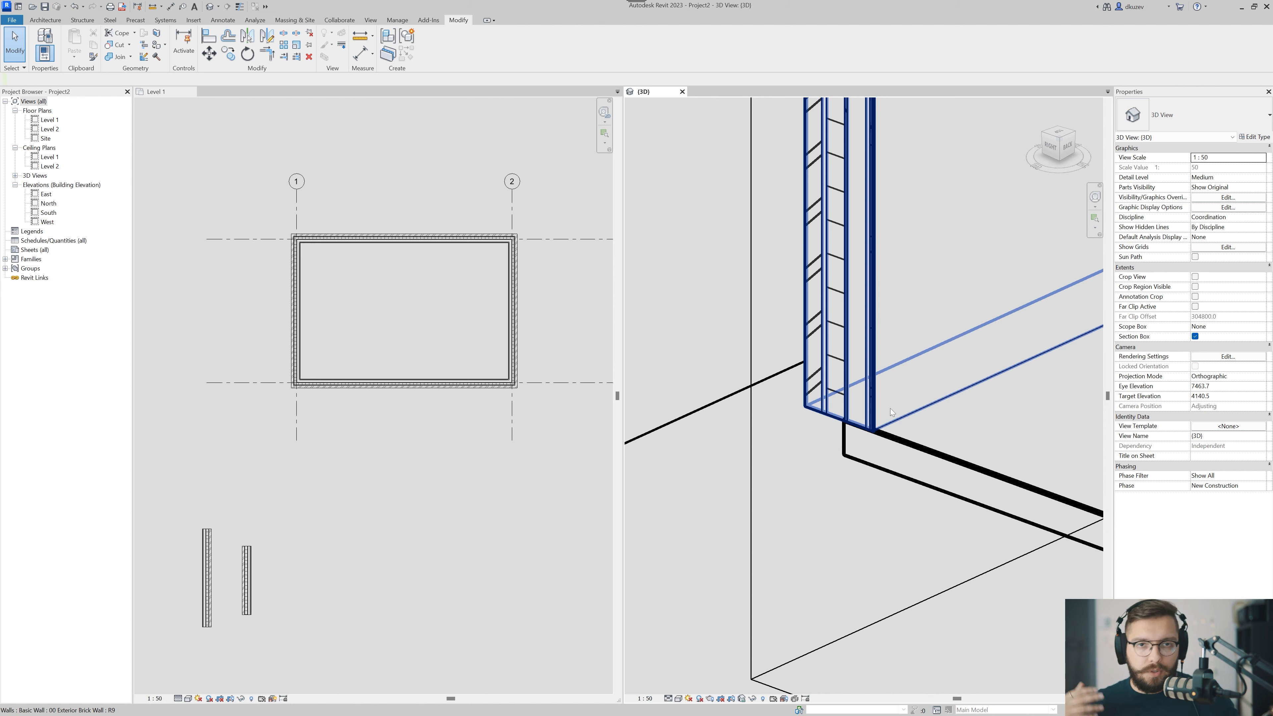
pyautogui.scroll(-2, 890, 408)
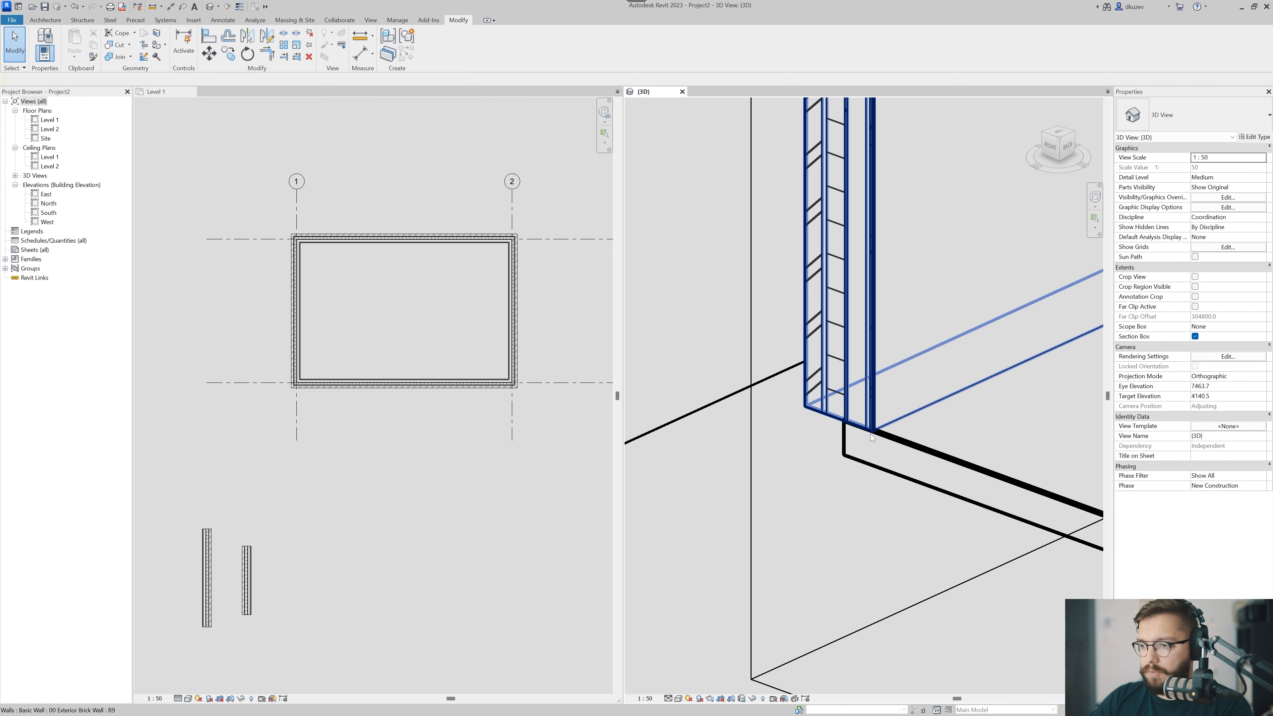
pyautogui.scroll(4, 874, 421)
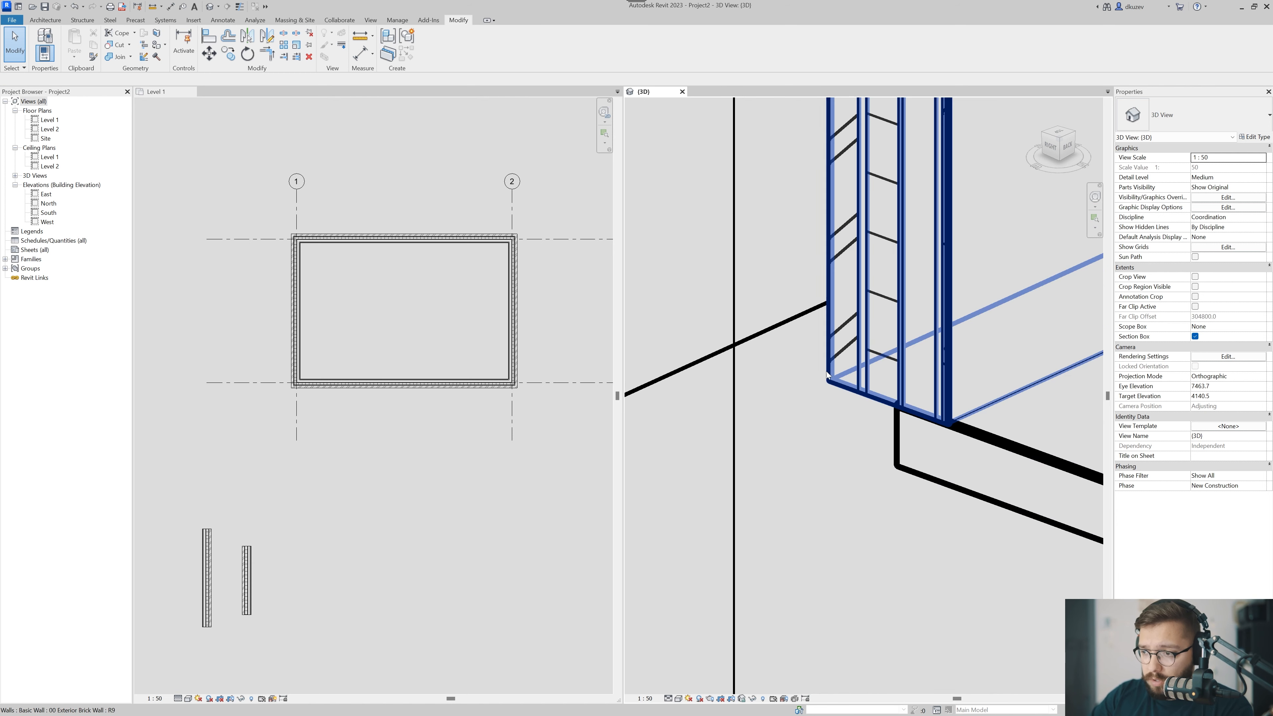
pyautogui.click(821, 387)
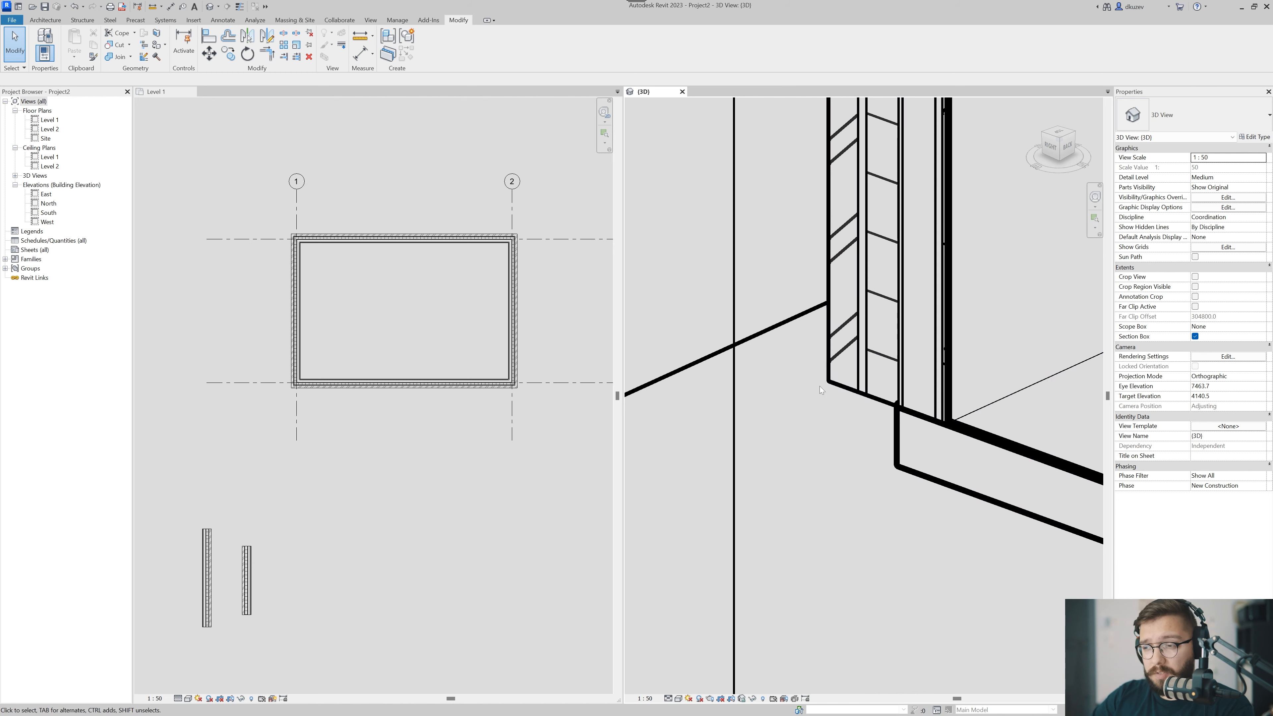
pyautogui.scroll(-5, 819, 386)
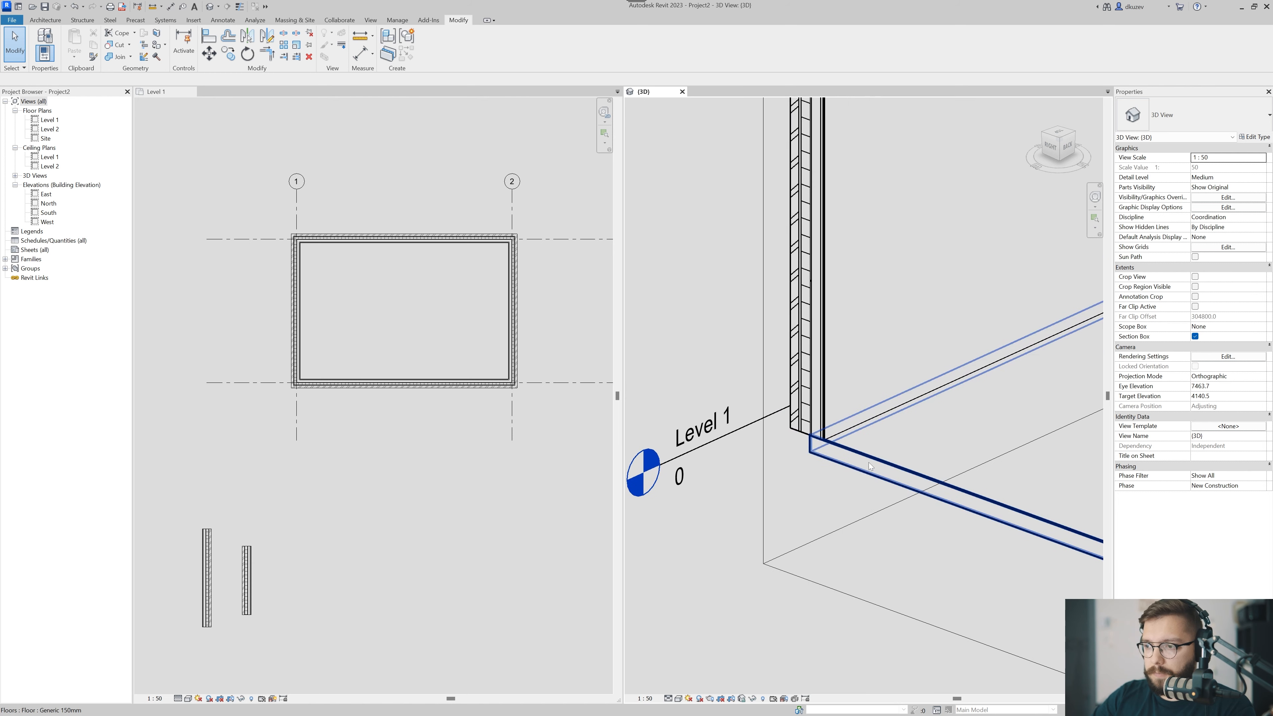
pyautogui.moveTo(868, 463); pyautogui.dragTo(832, 393, button='middle')
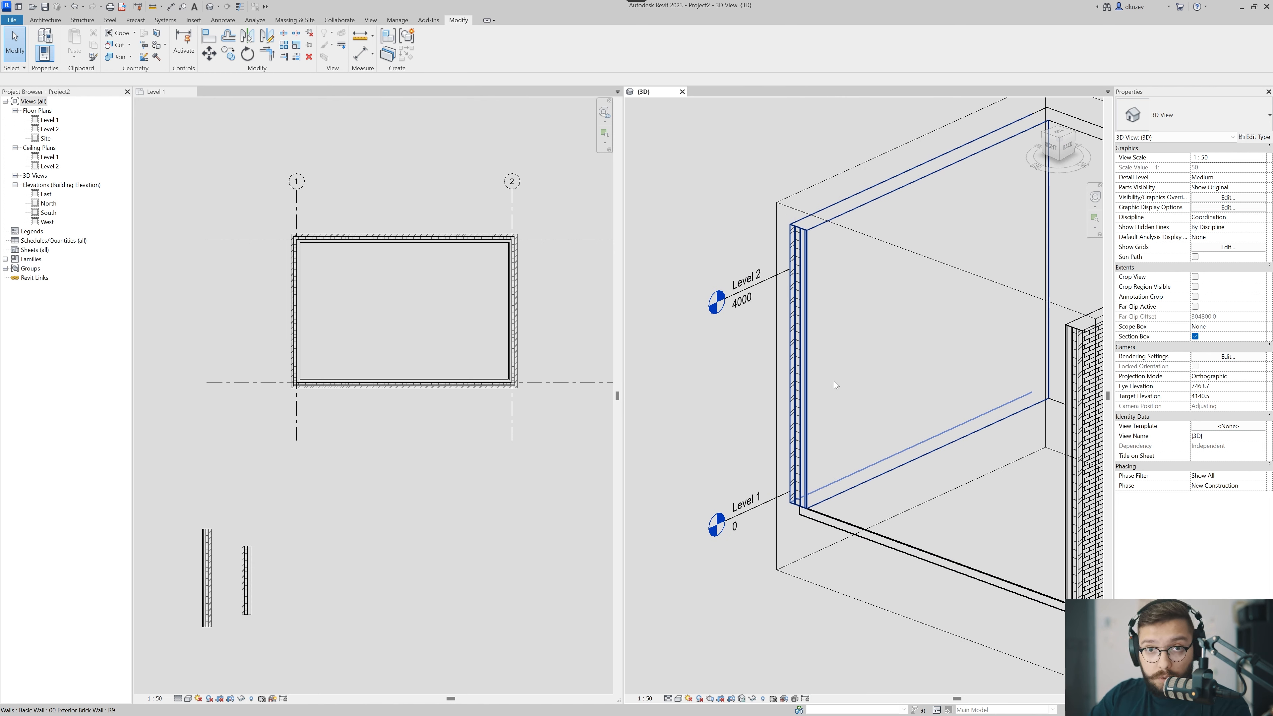
pyautogui.click(836, 370)
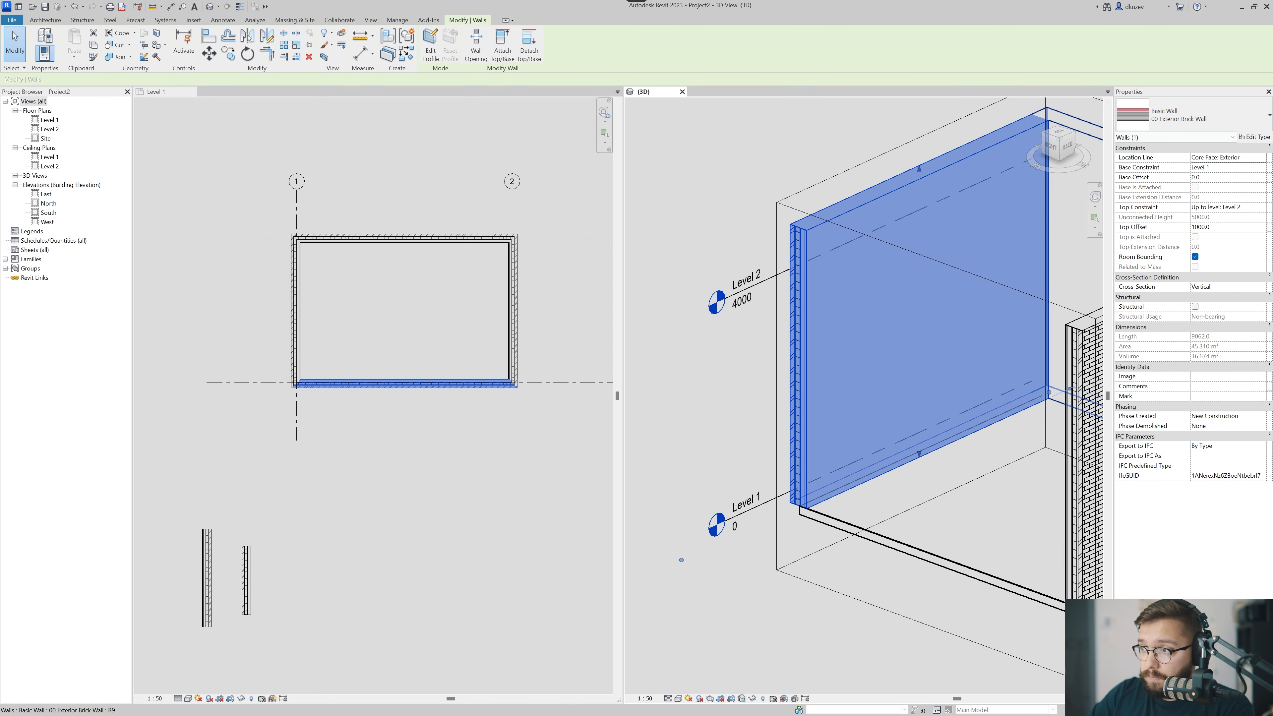
pyautogui.click(1260, 139)
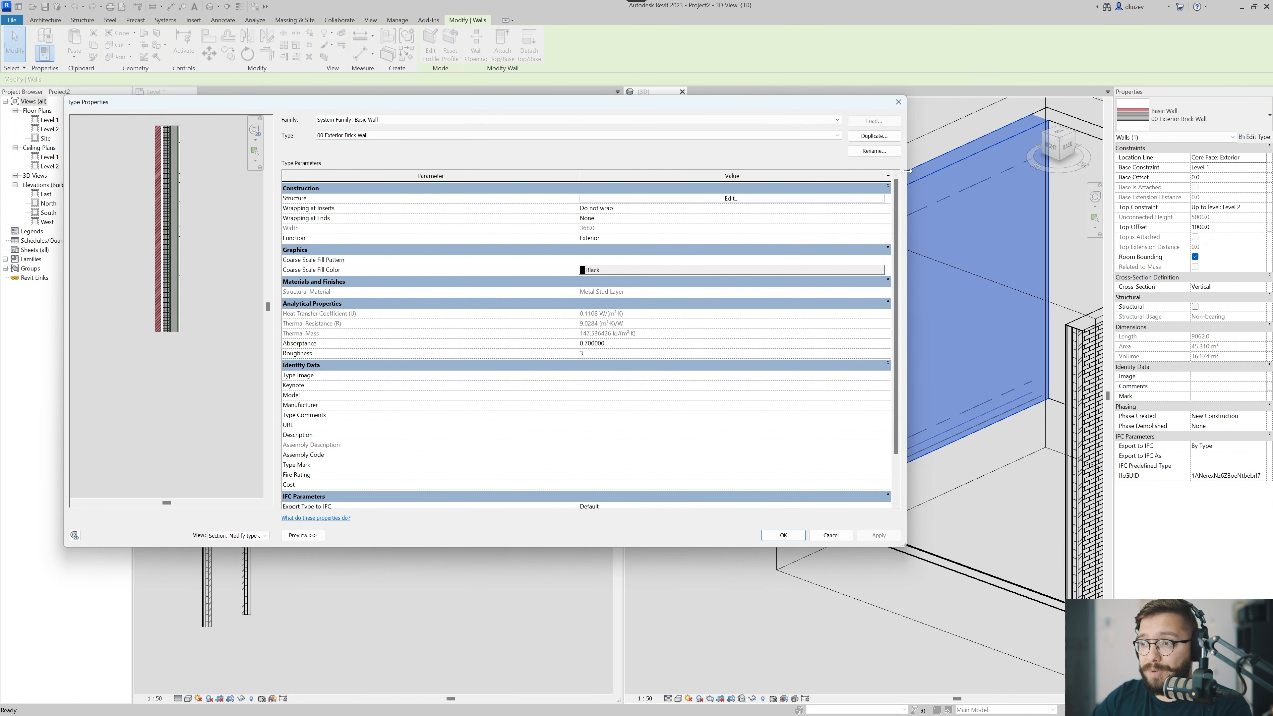
pyautogui.moveTo(730, 190); pyautogui.dragTo(716, 189)
pyautogui.moveTo(607, 105); pyautogui.dragTo(563, 120)
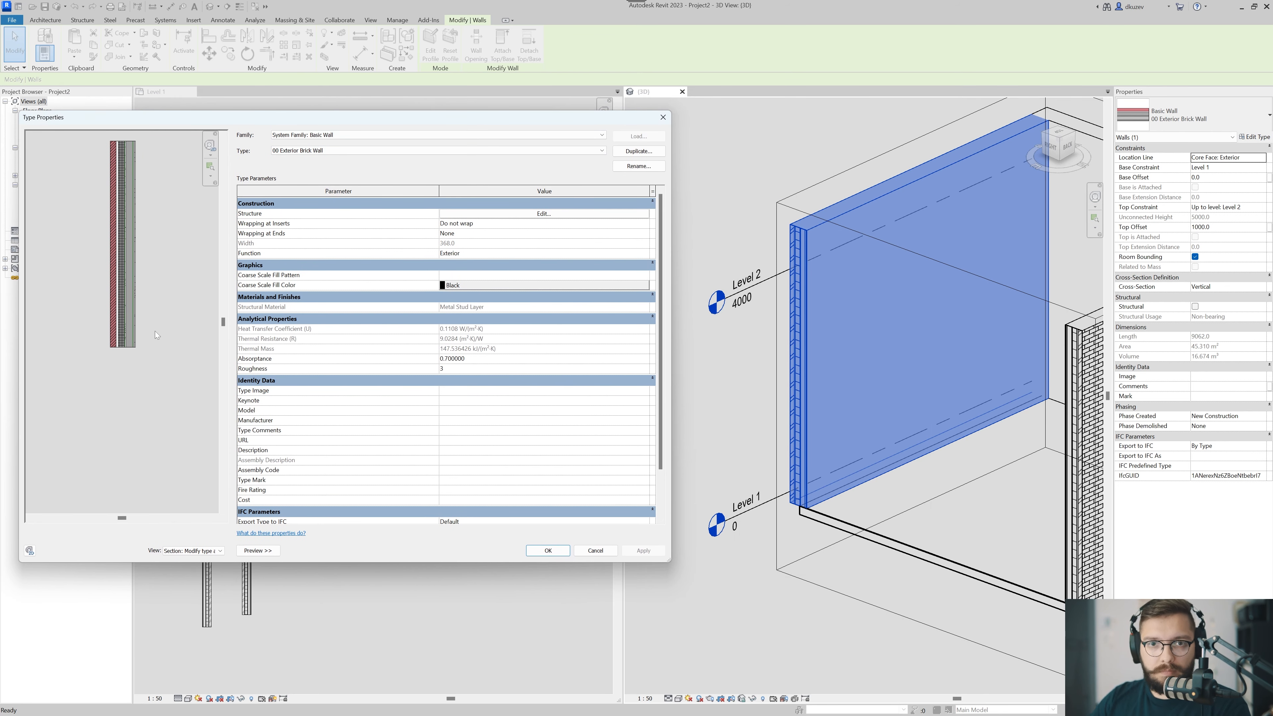
pyautogui.click(531, 218)
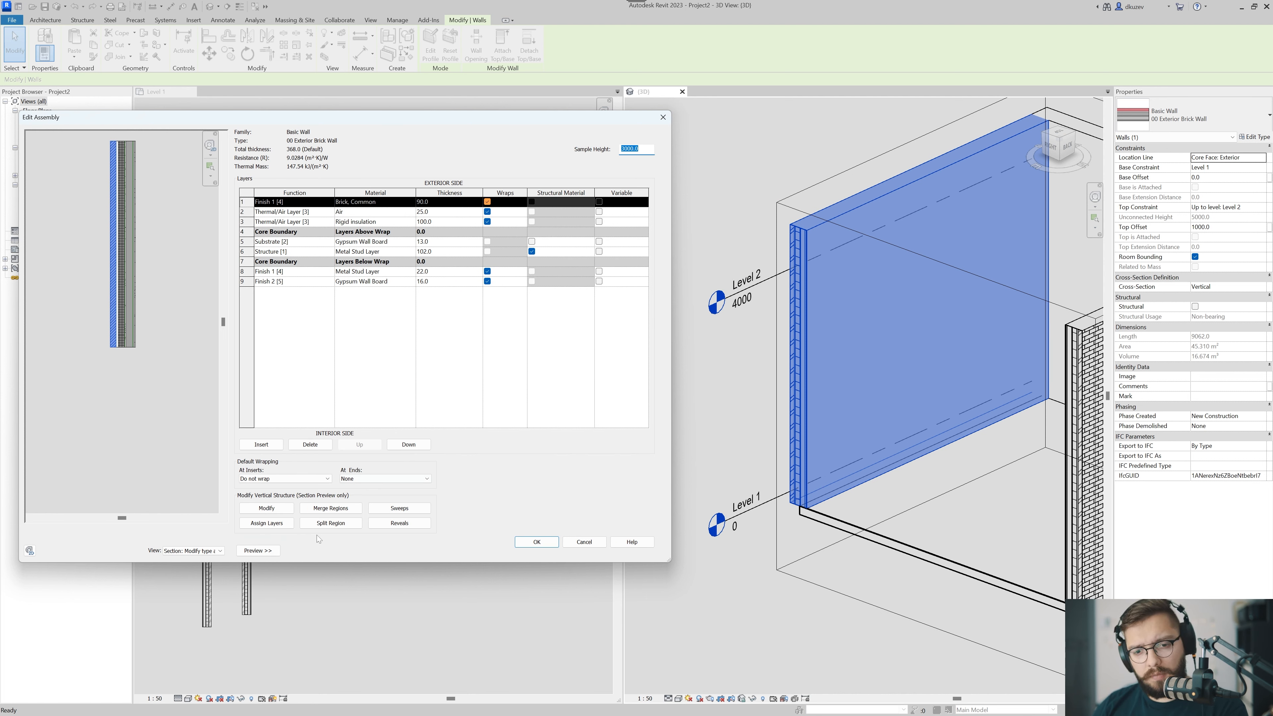
# - Unlock the bottom edge of the common brick layer in the section preview and apply the changes to the wall type
pyautogui.click(278, 510)
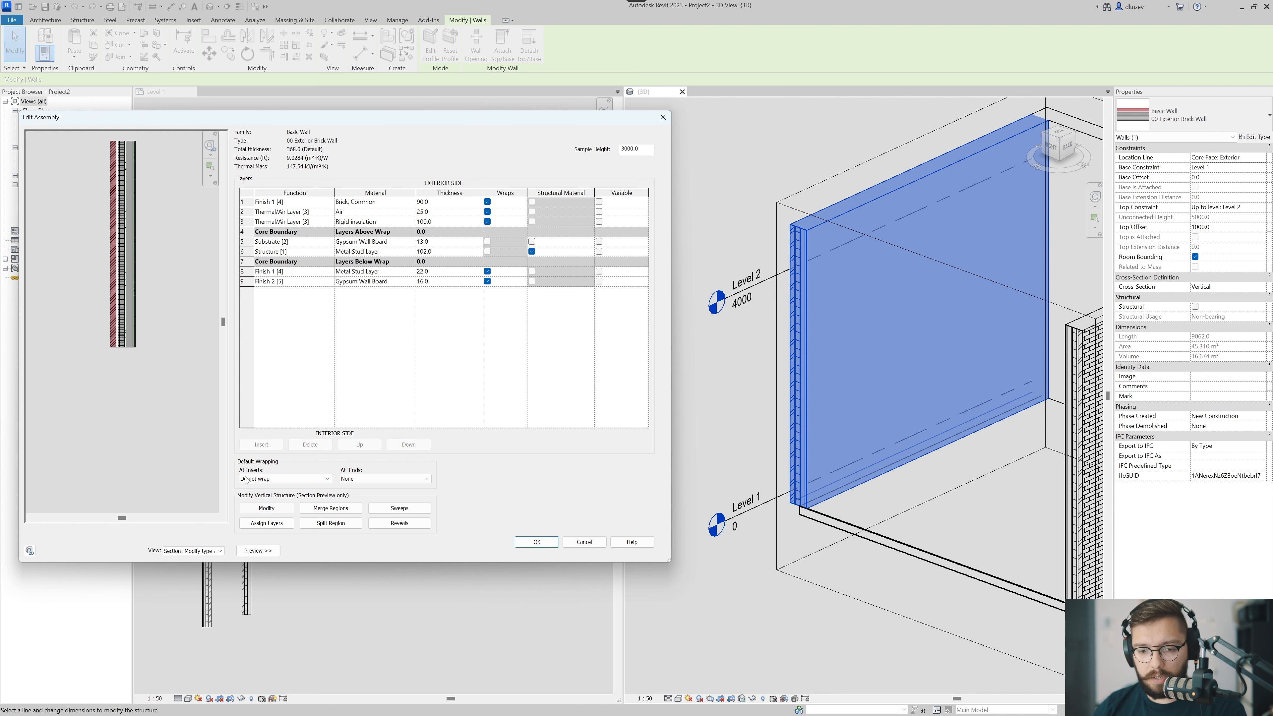
pyautogui.scroll(6, 98, 353)
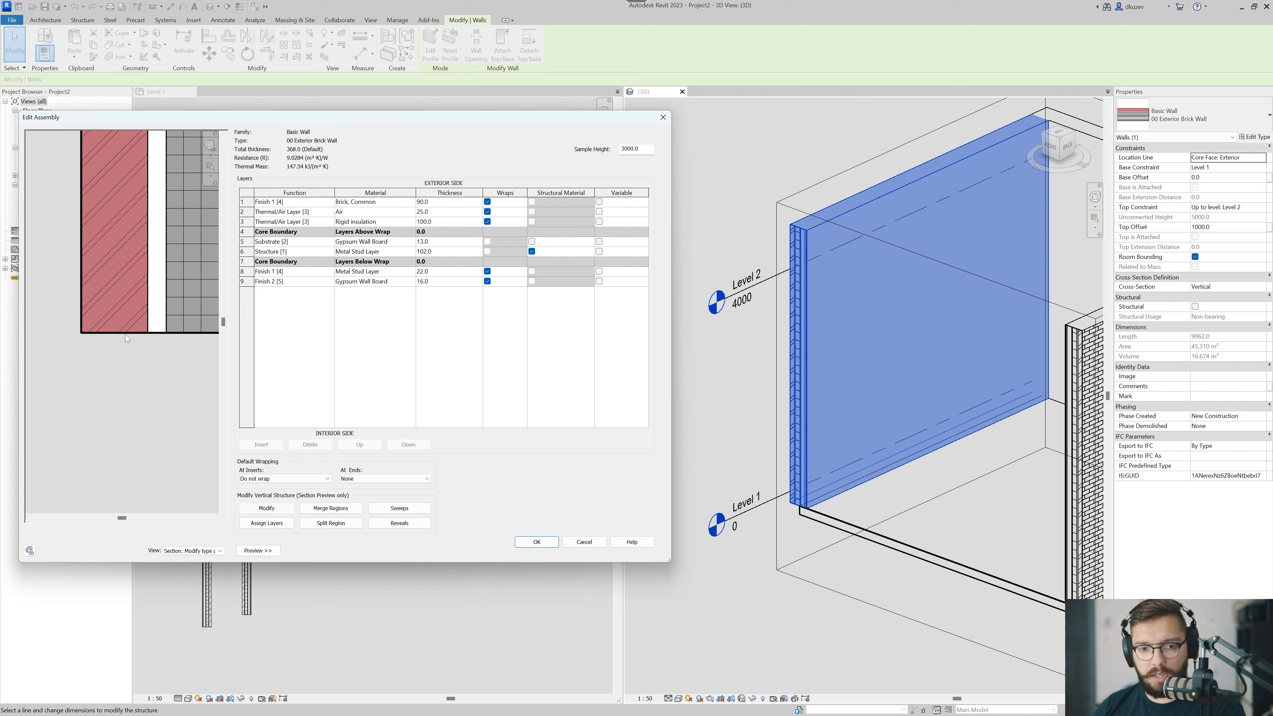
pyautogui.click(125, 333)
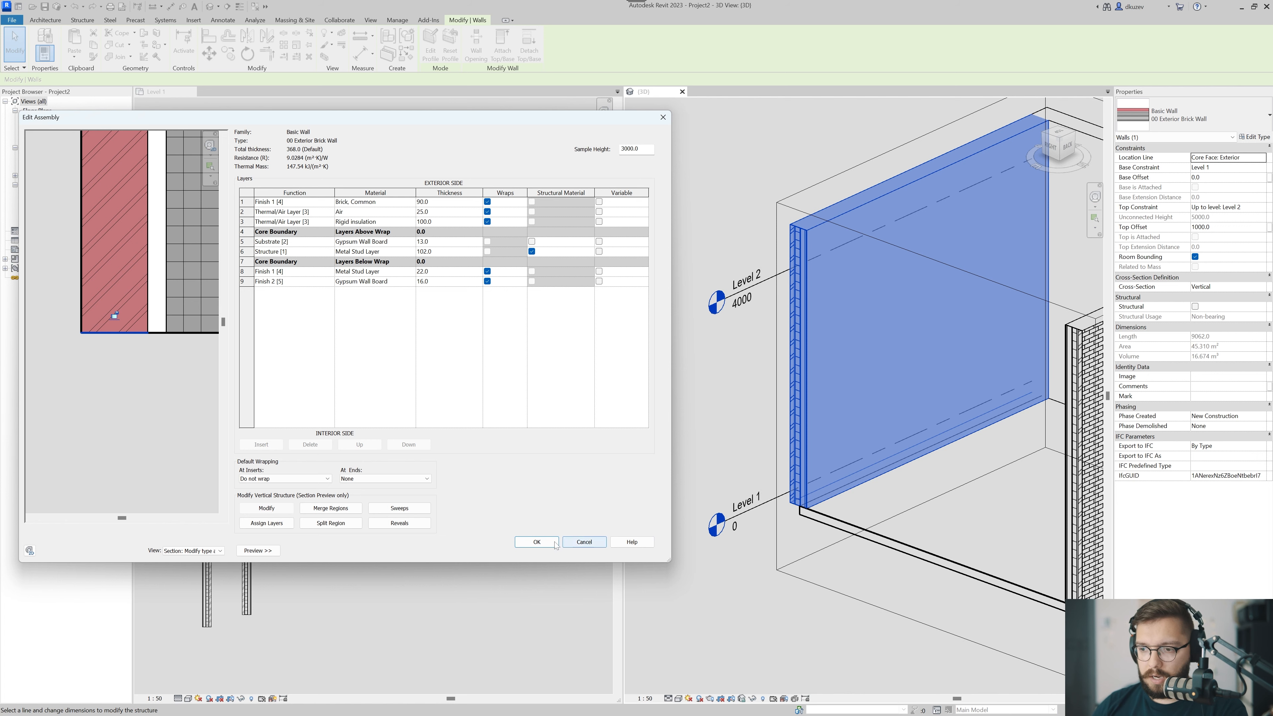
pyautogui.click(536, 542)
pyautogui.click(546, 551)
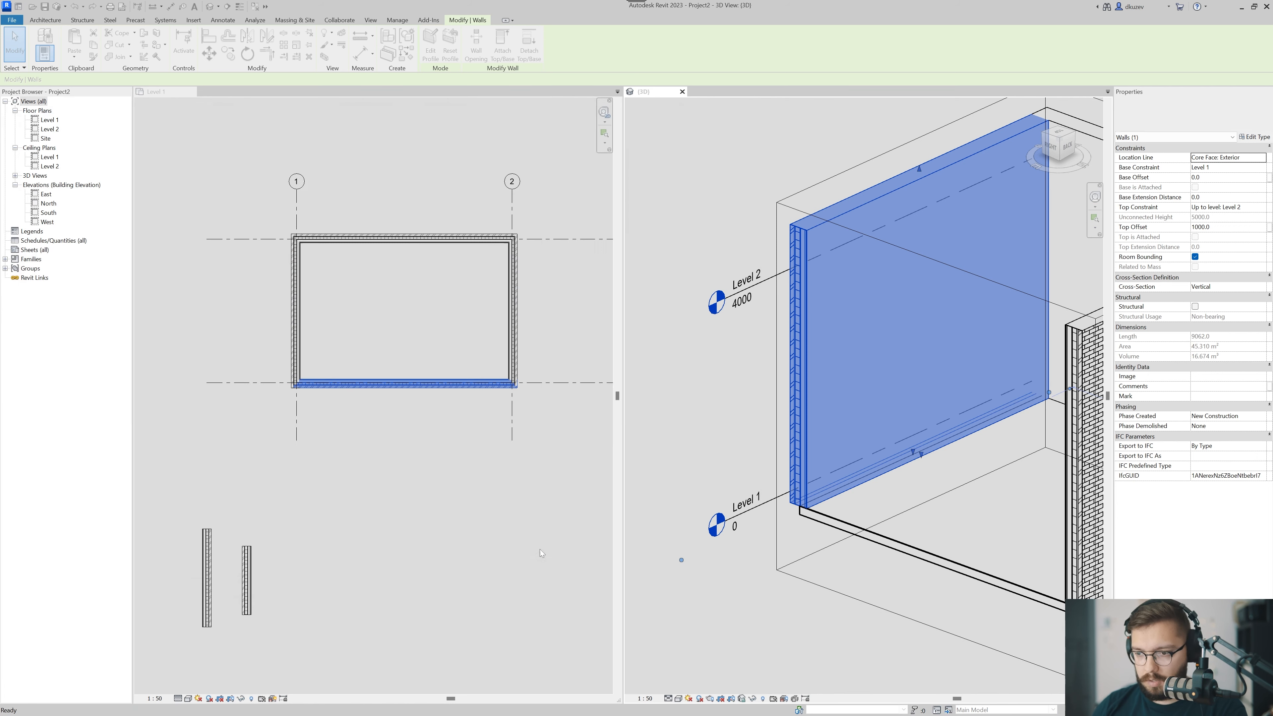
# - Try stretching the whole wall's base to about 986 mm below Level 1, and undo the change
pyautogui.moveTo(1042, 503); pyautogui.dragTo(875, 460, button='middle')
pyautogui.scroll(4, 800, 437)
pyautogui.scroll(-4, 798, 434)
pyautogui.scroll(1, 874, 415)
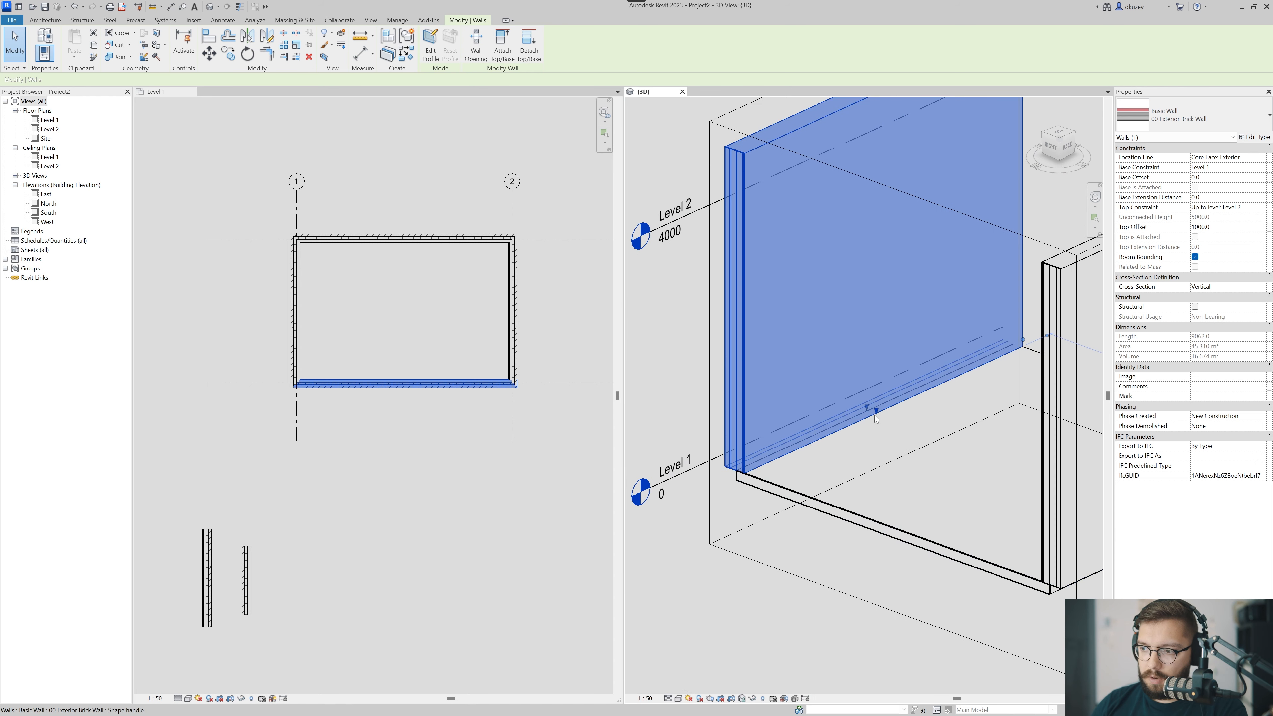
pyautogui.moveTo(874, 414); pyautogui.dragTo(834, 543)
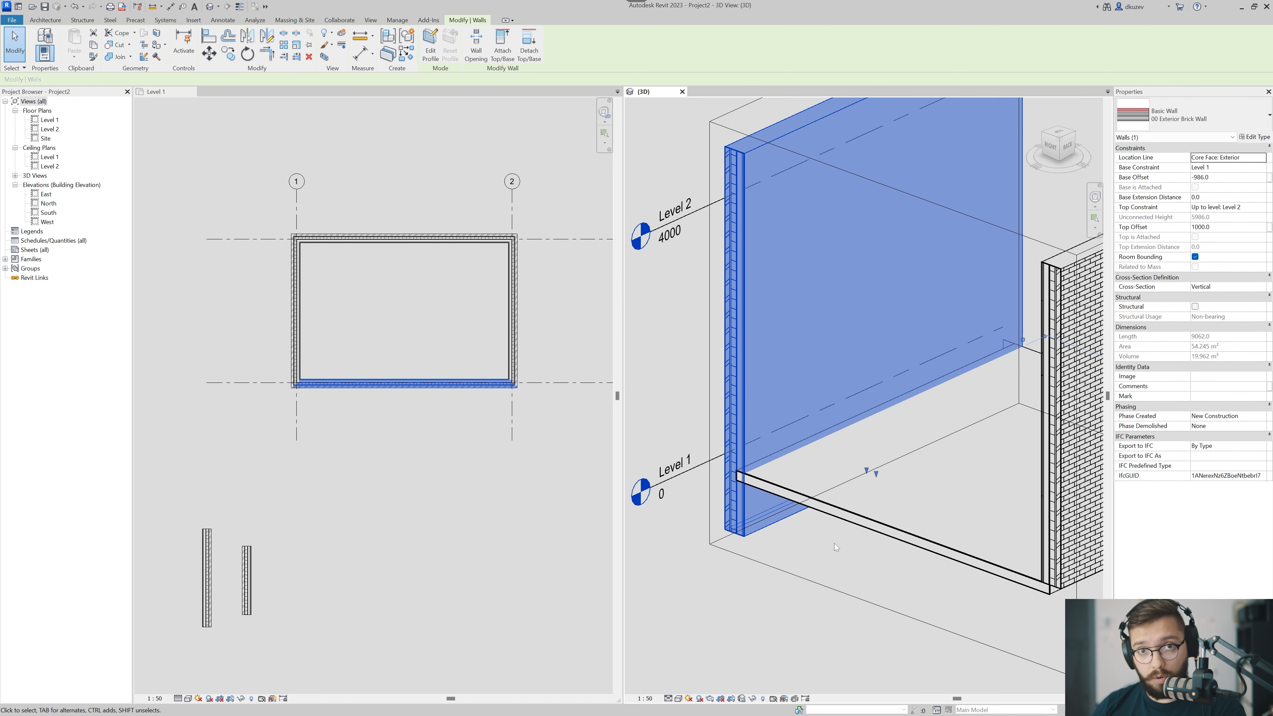
pyautogui.hotkey('ctrl', 'z')
# - Stretch only the wall's unlocked brick layer about 773 mm below its base and clear the selection
pyautogui.click(835, 449)
pyautogui.scroll(2, 863, 427)
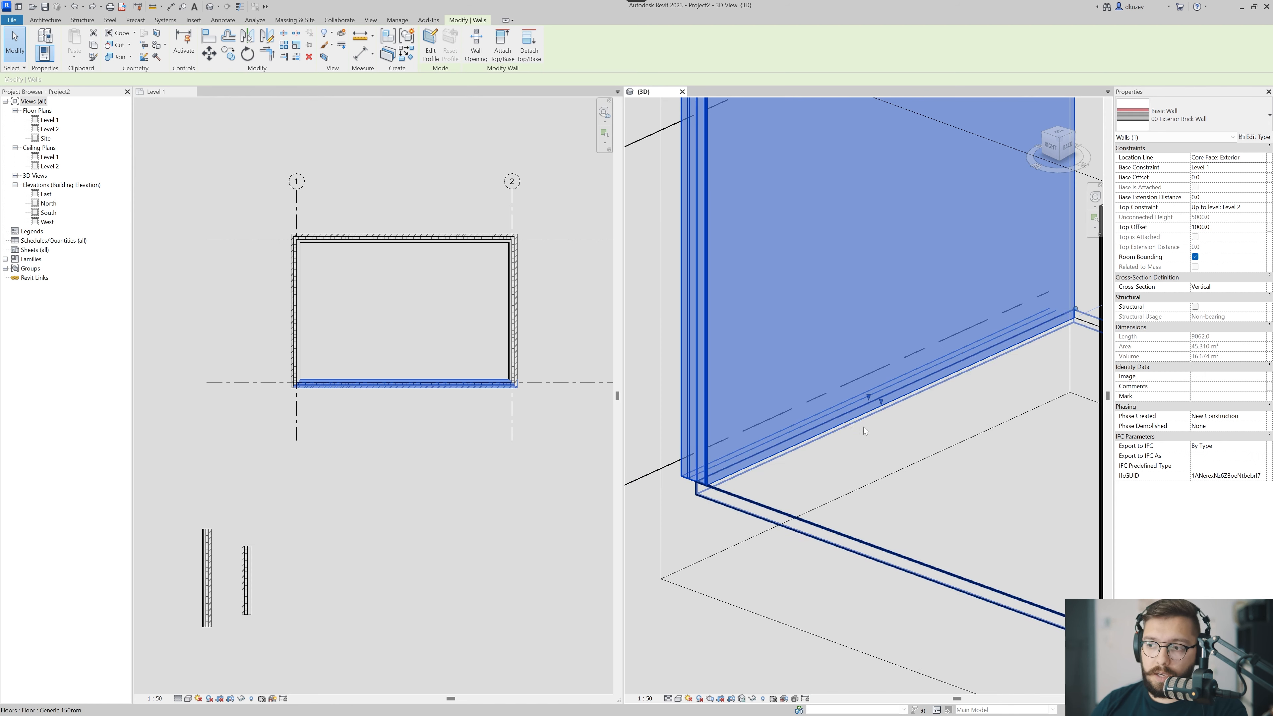
pyautogui.moveTo(867, 398); pyautogui.dragTo(865, 461)
pyautogui.scroll(-2, 865, 461)
pyautogui.click(801, 534)
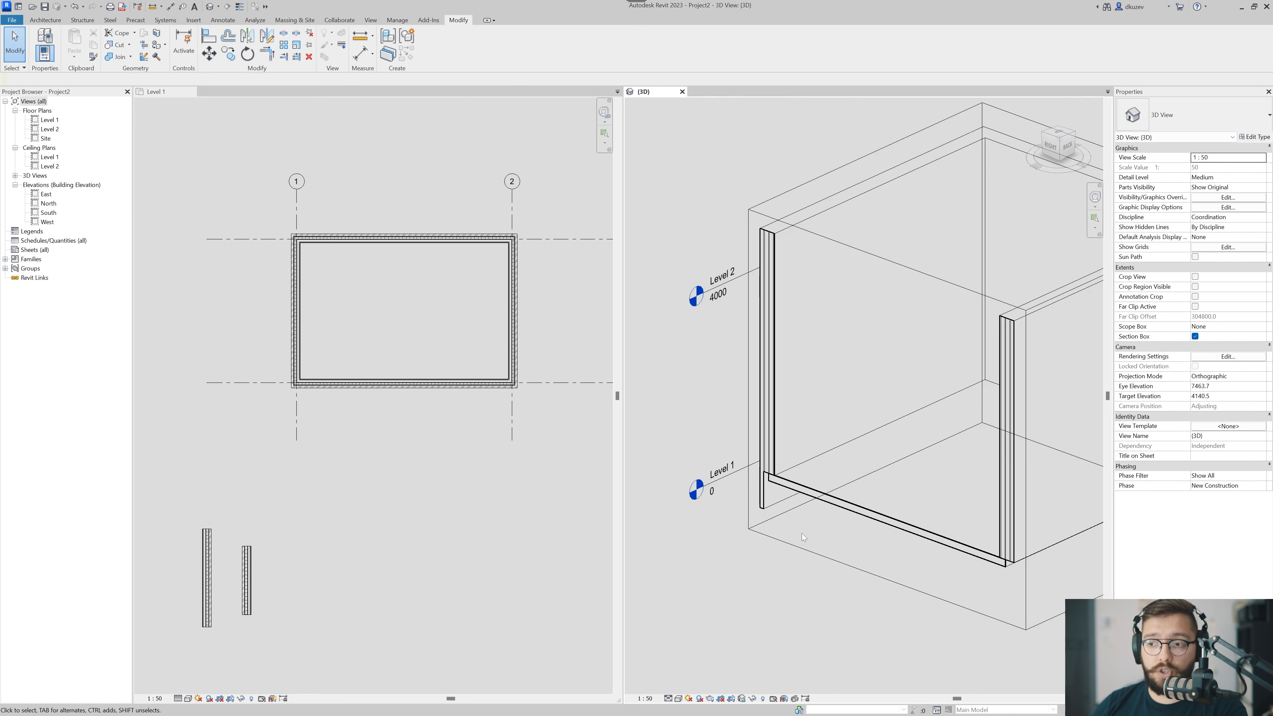
# - Examine the extended brick layer and its junction with the floor slab from several angles
pyautogui.keyDown('shift'); pyautogui.moveTo(801, 533); pyautogui.dragTo(773, 522, button='middle'); pyautogui.keyUp('shift')
pyautogui.scroll(-2, 908, 505)
pyautogui.click(847, 547)
pyautogui.scroll(2, 780, 512)
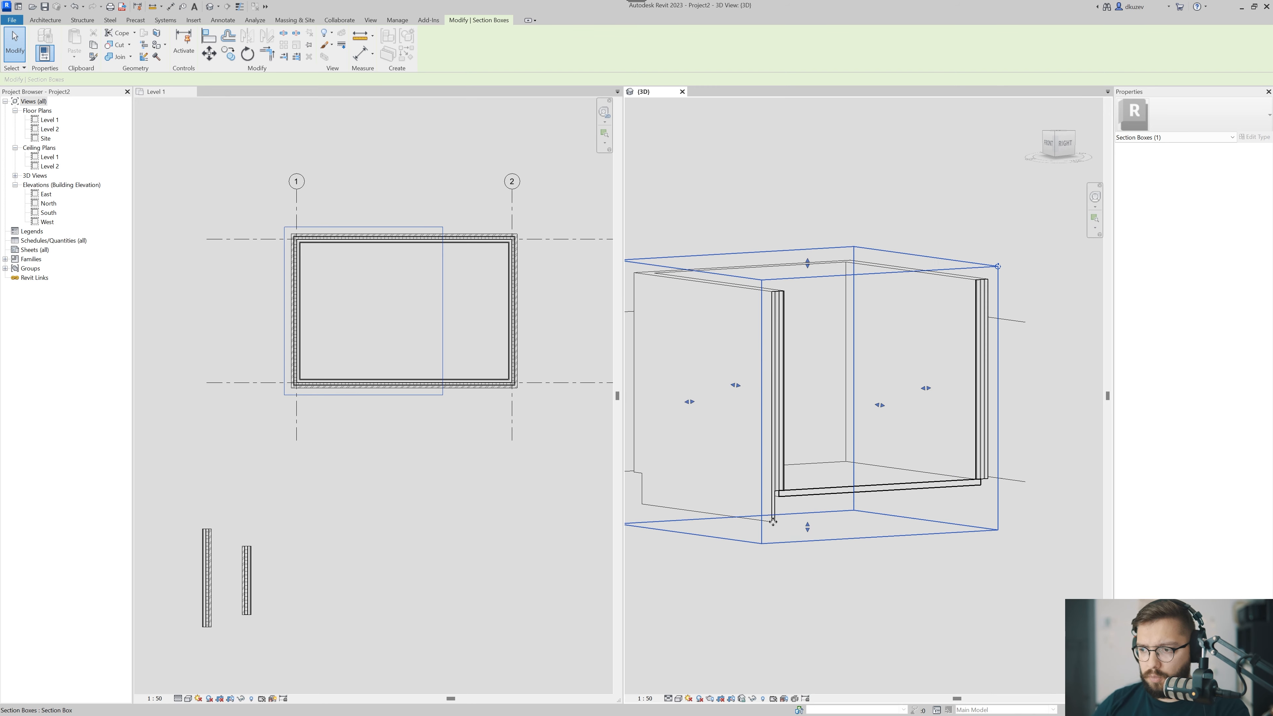
pyautogui.press('Escape')
pyautogui.scroll(3, 781, 510)
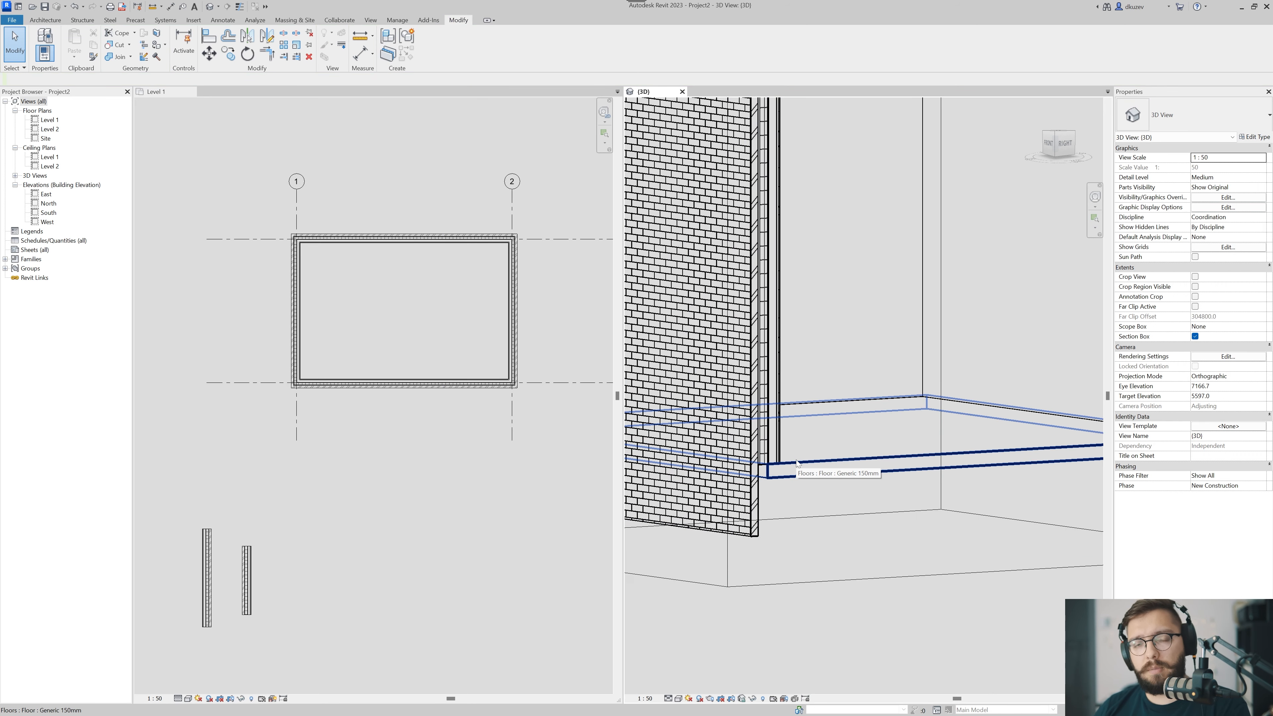
pyautogui.scroll(-5, 798, 464)
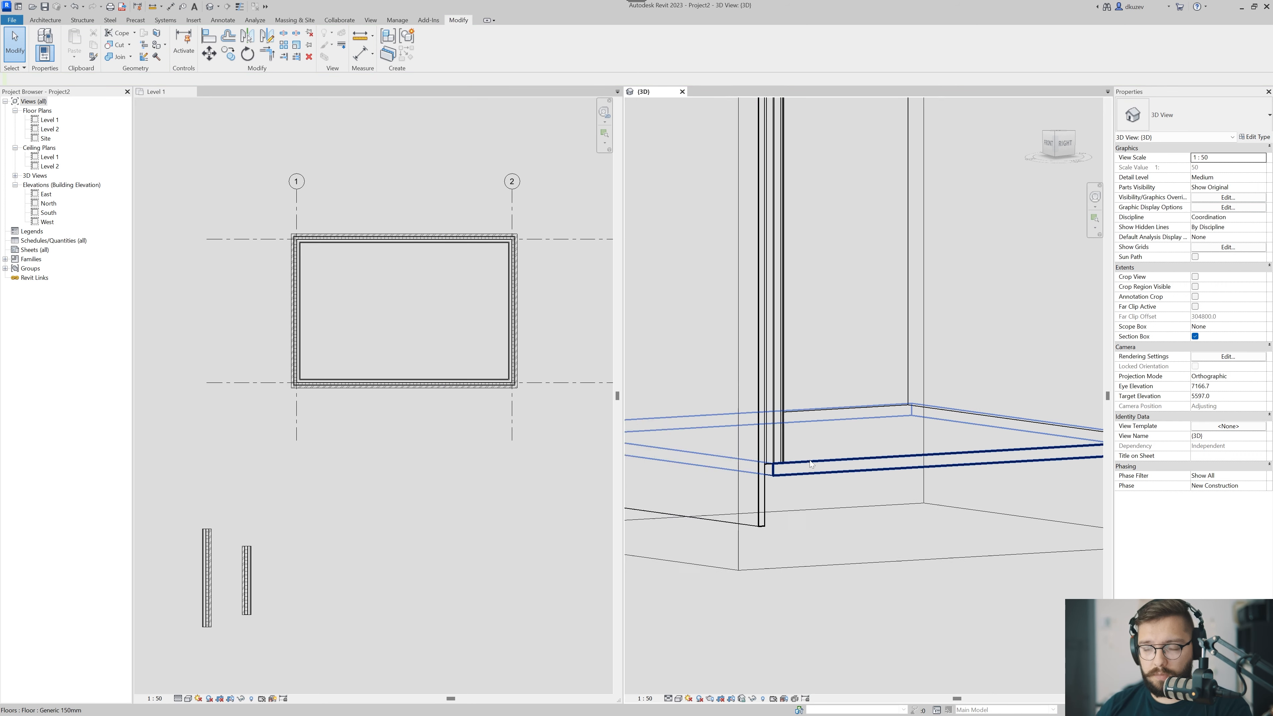
pyautogui.keyDown('shift'); pyautogui.moveTo(809, 460); pyautogui.dragTo(682, 495, button='middle'); pyautogui.keyUp('shift')
pyautogui.scroll(8, 799, 504)
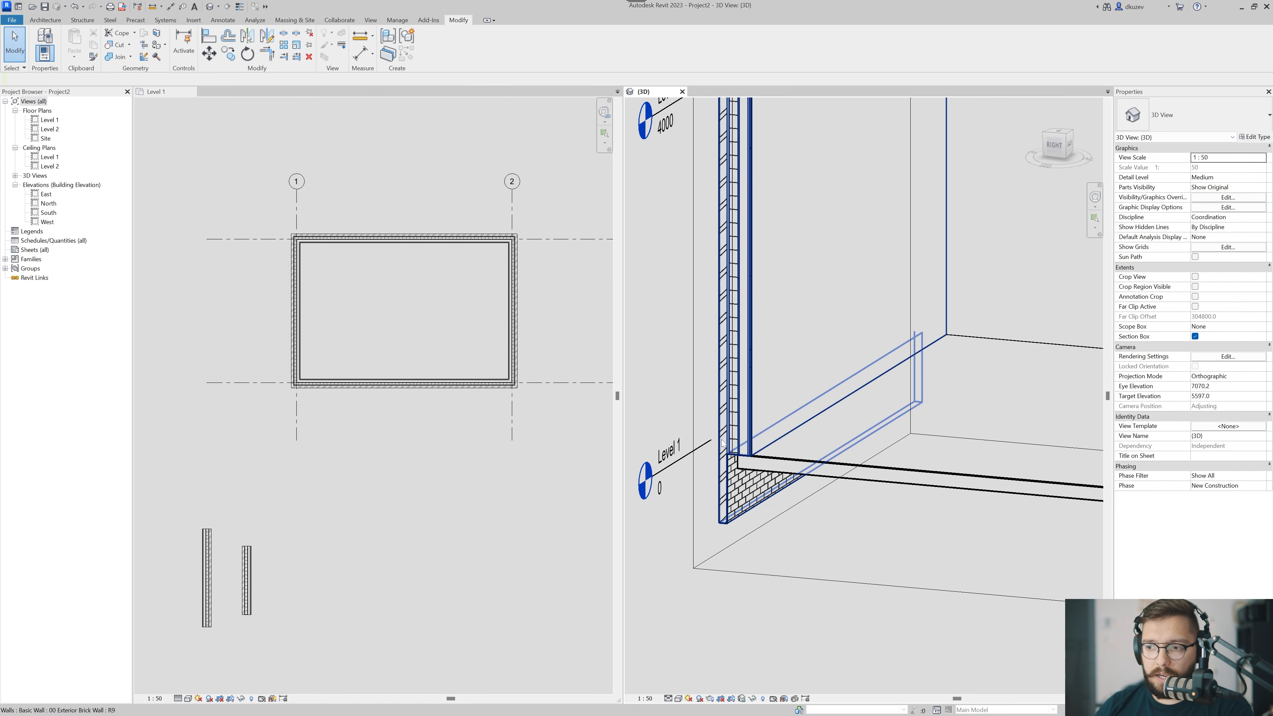
pyautogui.scroll(3, 712, 416)
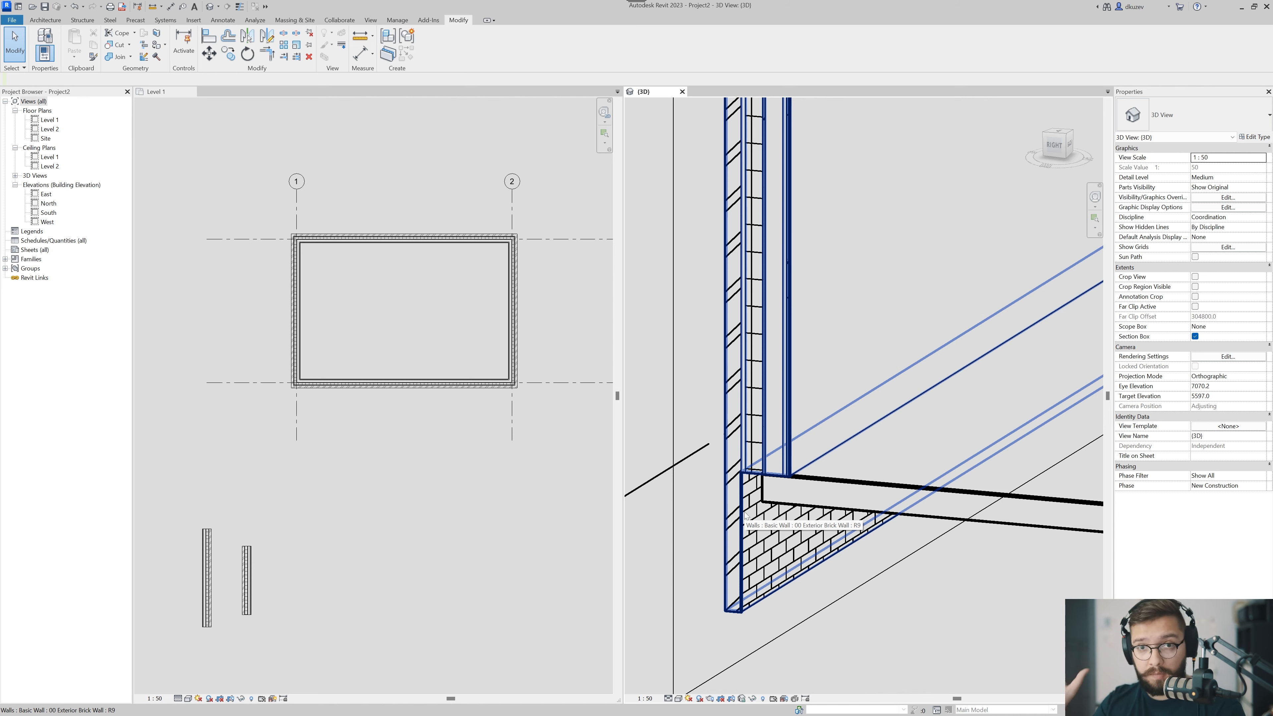
# - Unlock the bottom edges of the air and rigid insulation layers in the wall's assembly, apply the changes and deselect the wall
pyautogui.click(780, 542)
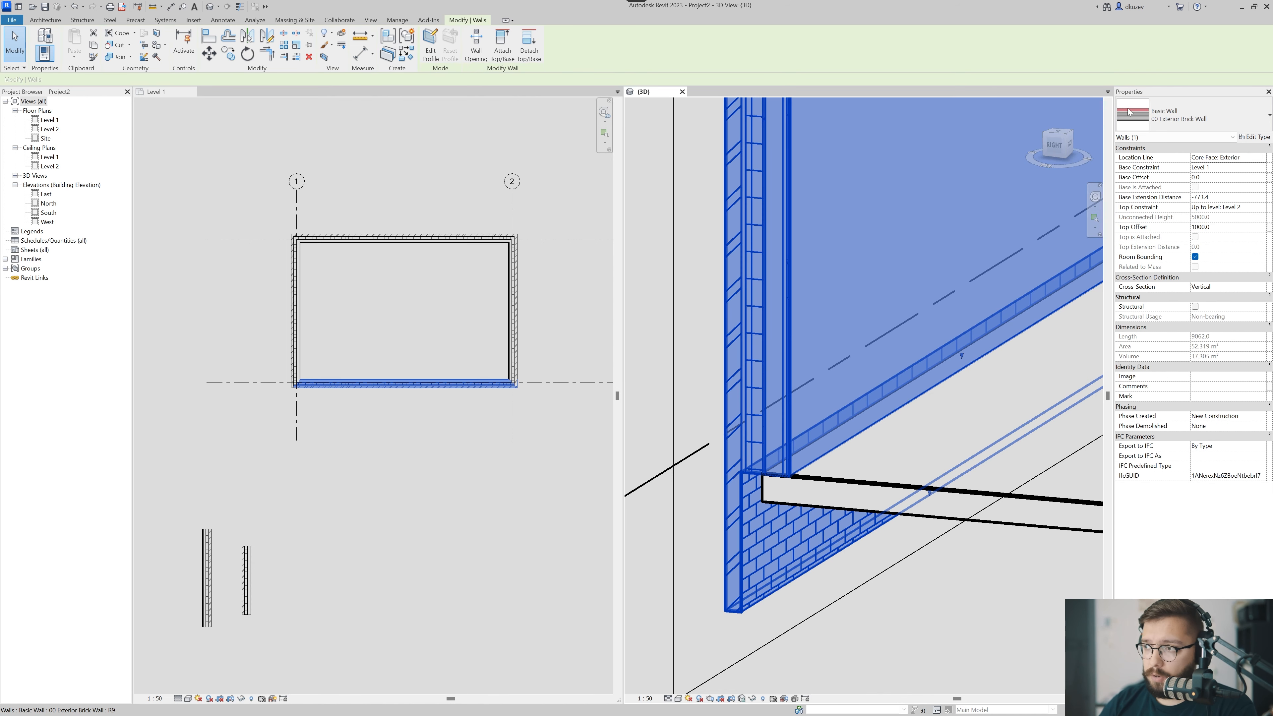
pyautogui.click(1254, 137)
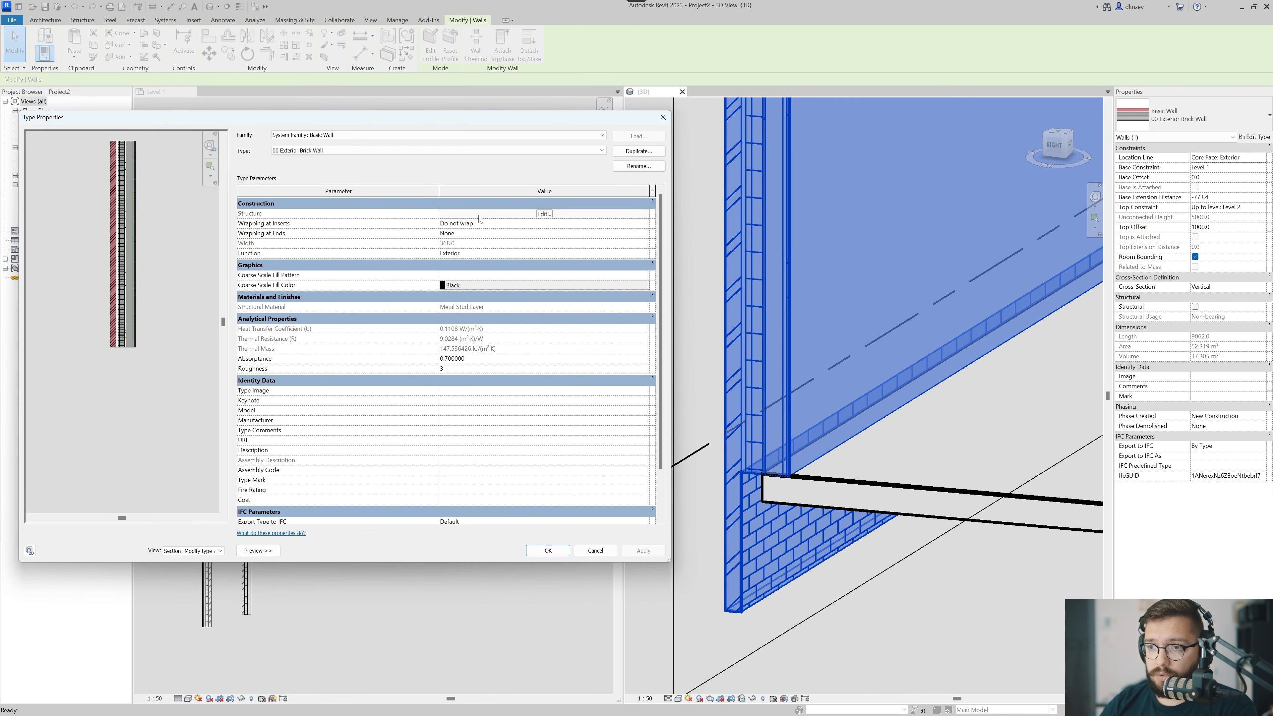
pyautogui.click(544, 213)
pyautogui.click(390, 505)
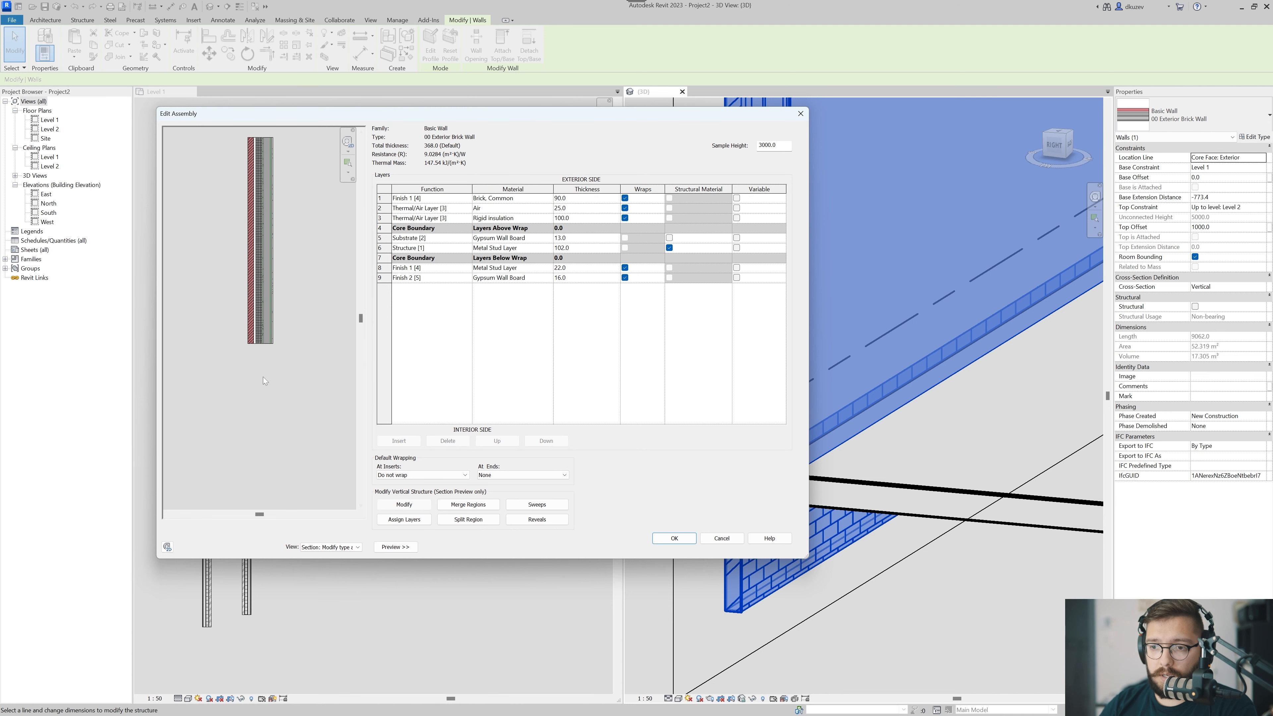
pyautogui.scroll(6, 252, 309)
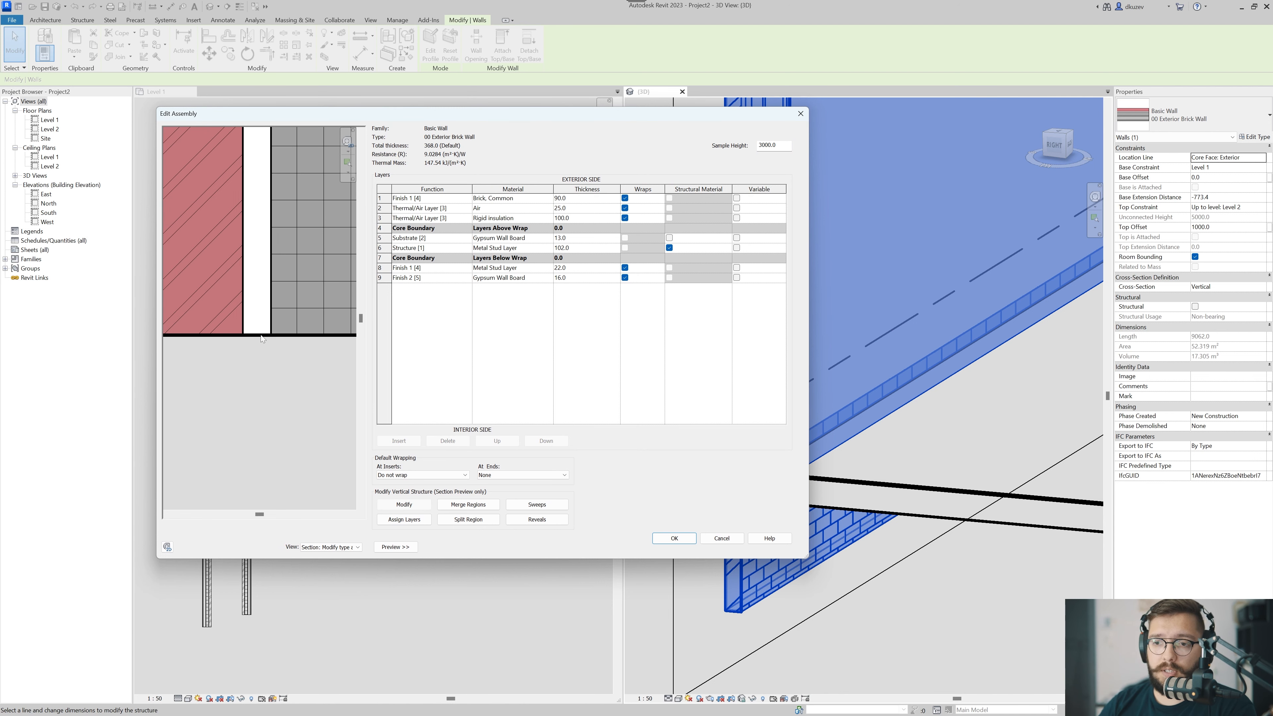
pyautogui.click(261, 335)
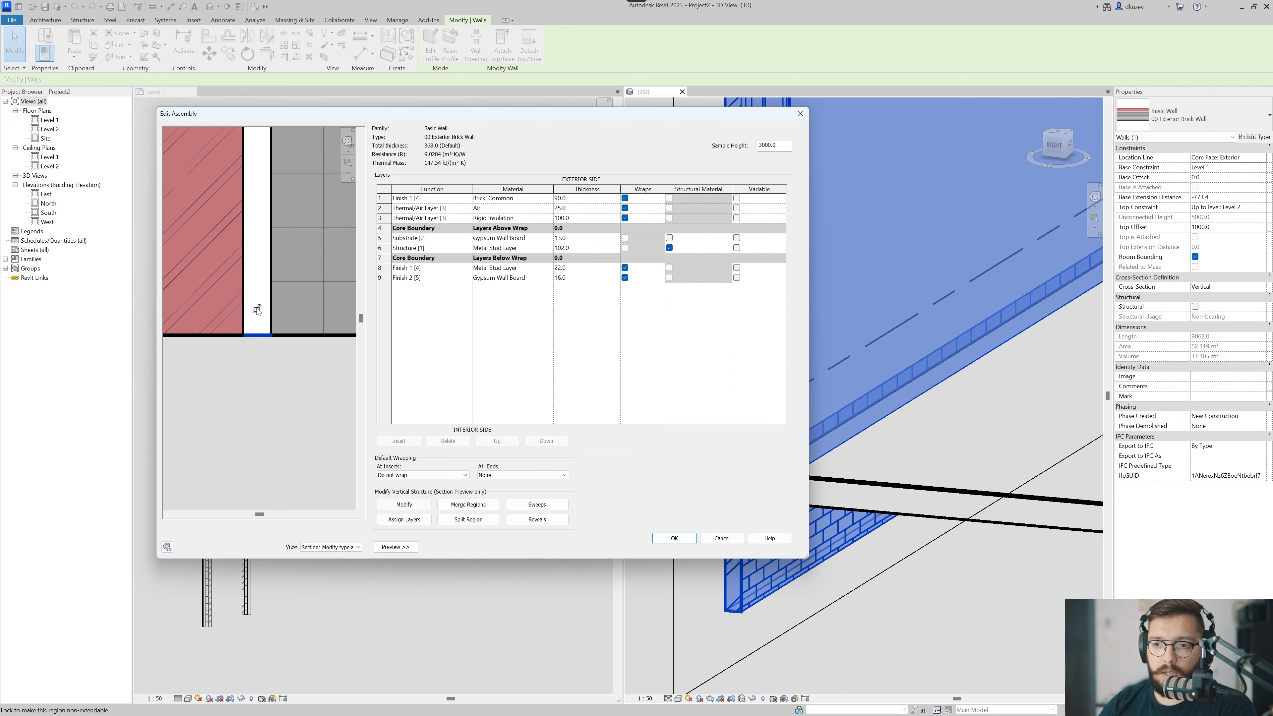
pyautogui.click(302, 335)
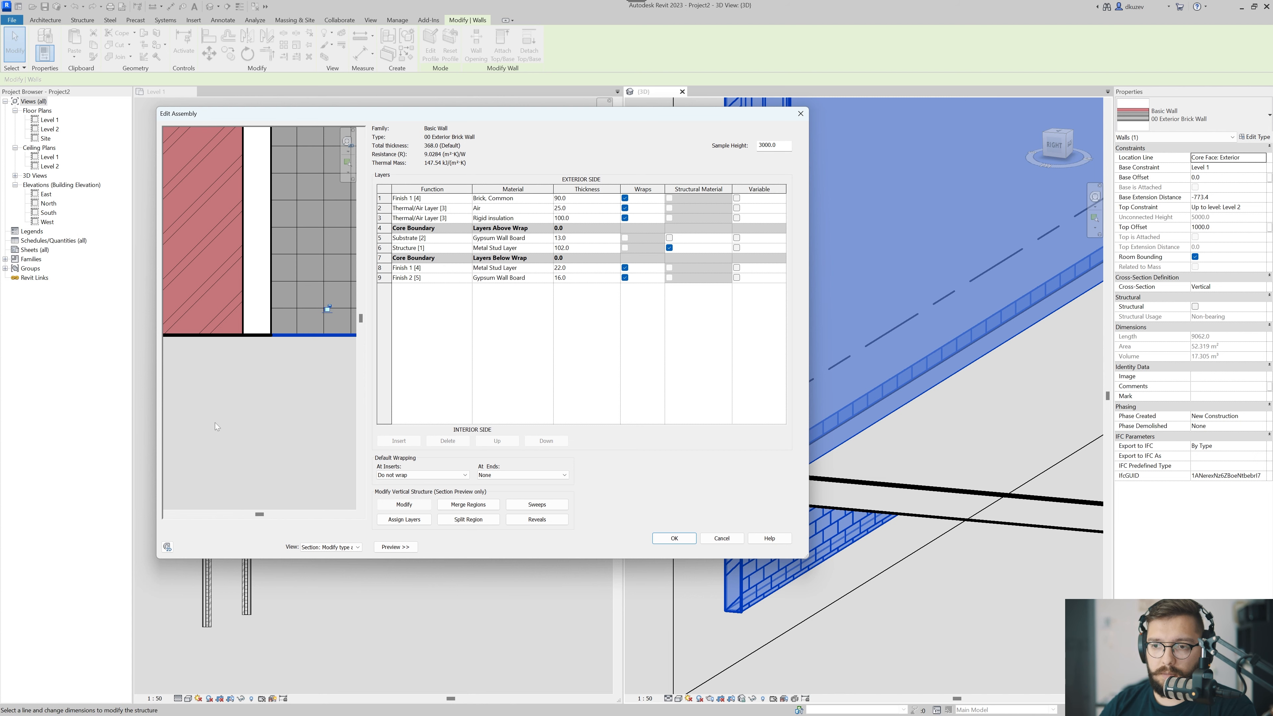
pyautogui.scroll(-3, 224, 407)
pyautogui.scroll(-2, 332, 363)
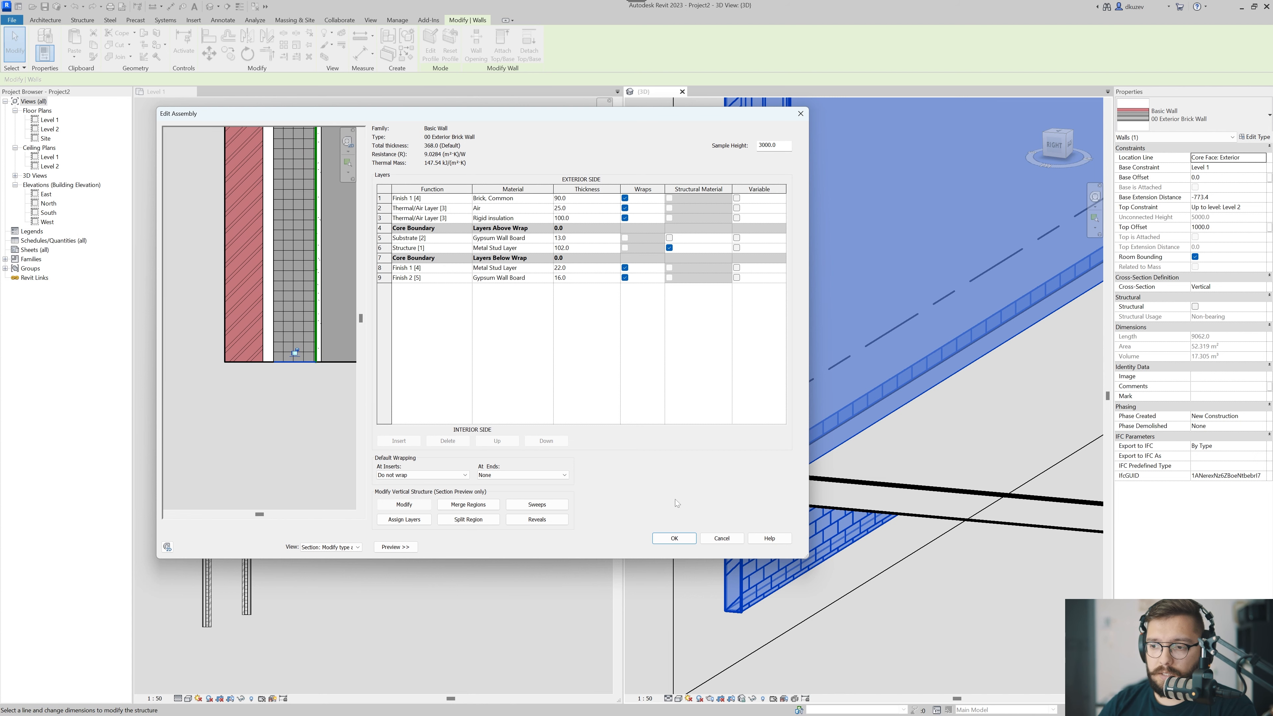
pyautogui.click(674, 538)
pyautogui.click(686, 547)
pyautogui.click(717, 555)
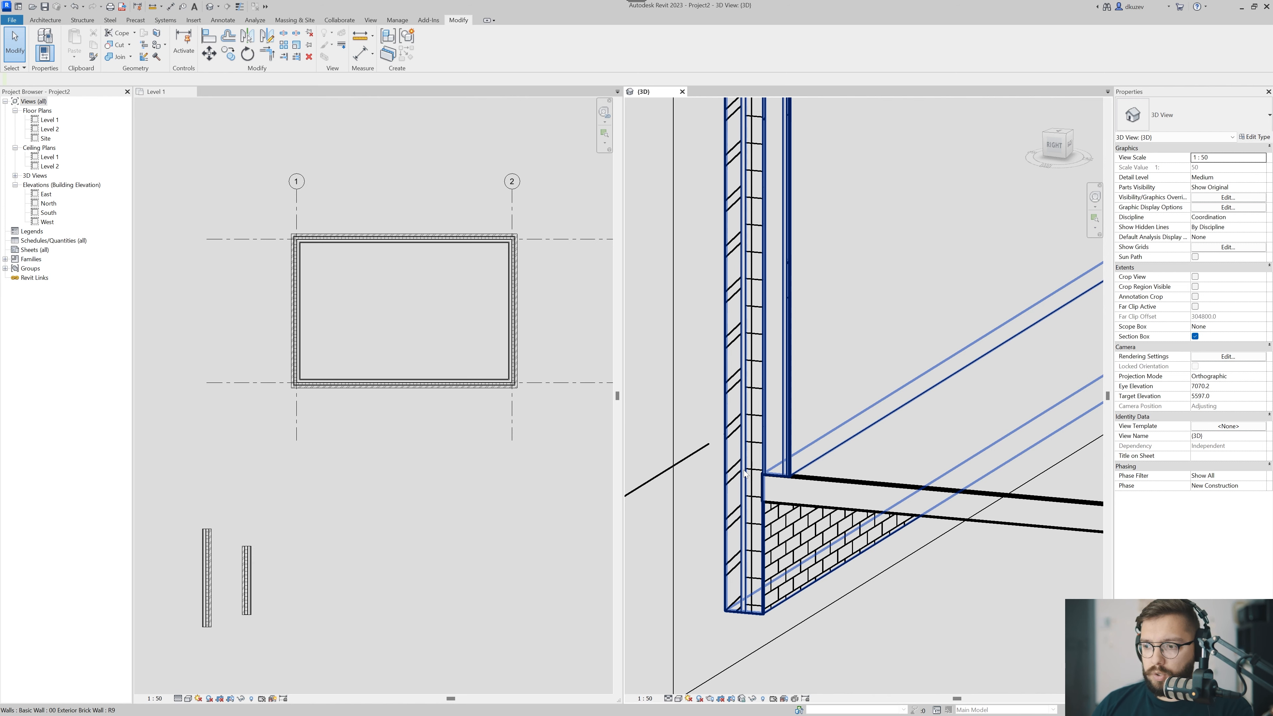
# - Open the extended exterior brick wall's type structure and start modifying its layers in the section preview
pyautogui.moveTo(729, 507); pyautogui.dragTo(728, 478, button='middle')
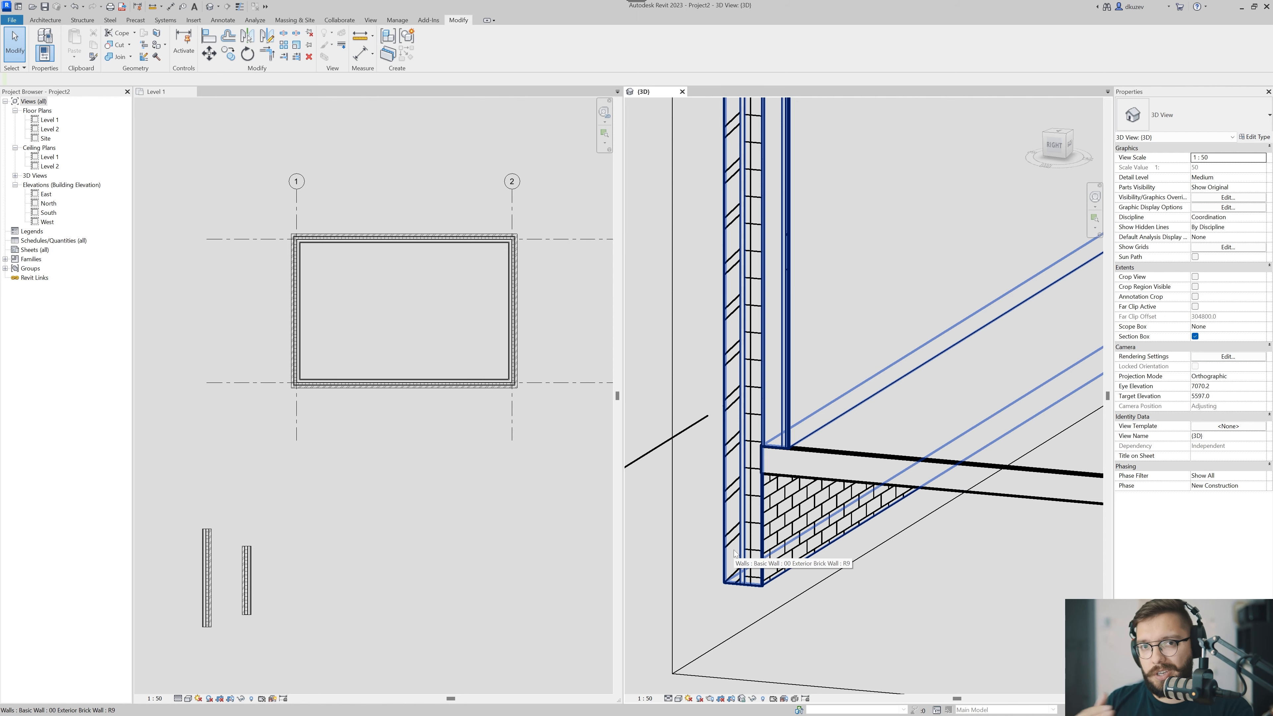
pyautogui.scroll(-5, 820, 412)
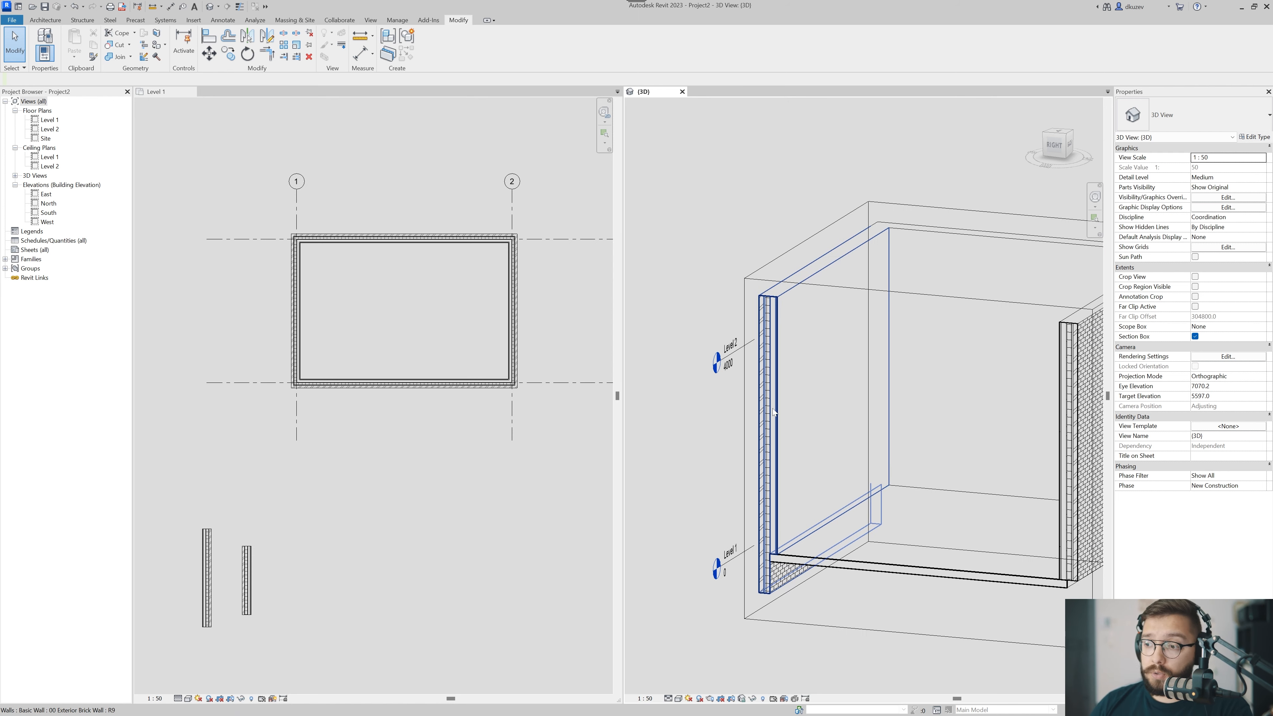
pyautogui.scroll(3, 774, 412)
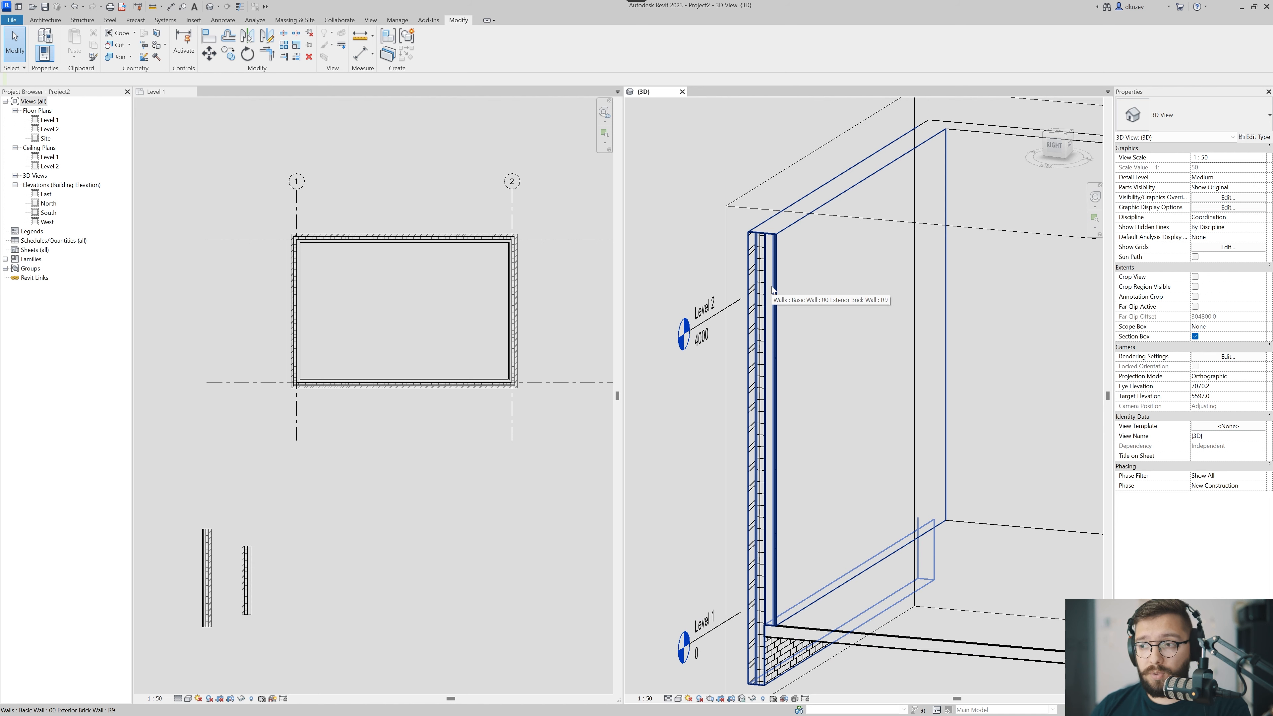
pyautogui.moveTo(773, 291); pyautogui.dragTo(773, 308, button='middle')
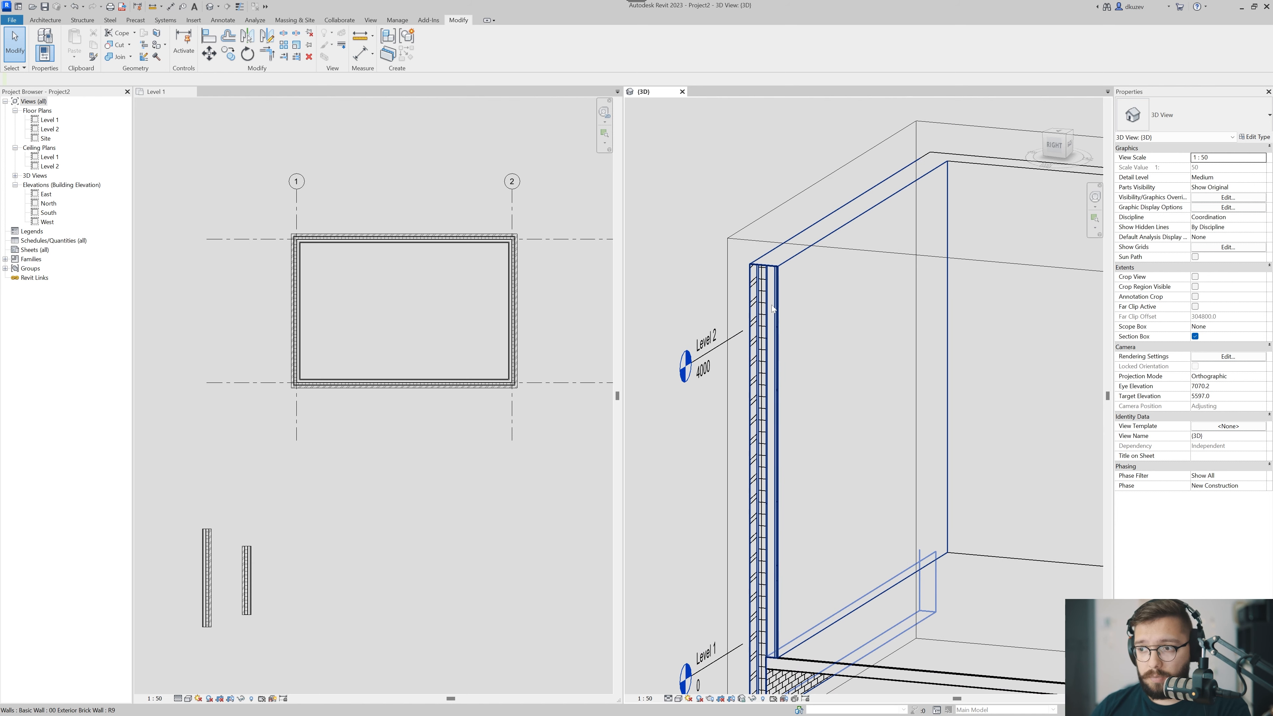
pyautogui.click(771, 284)
pyautogui.click(1254, 136)
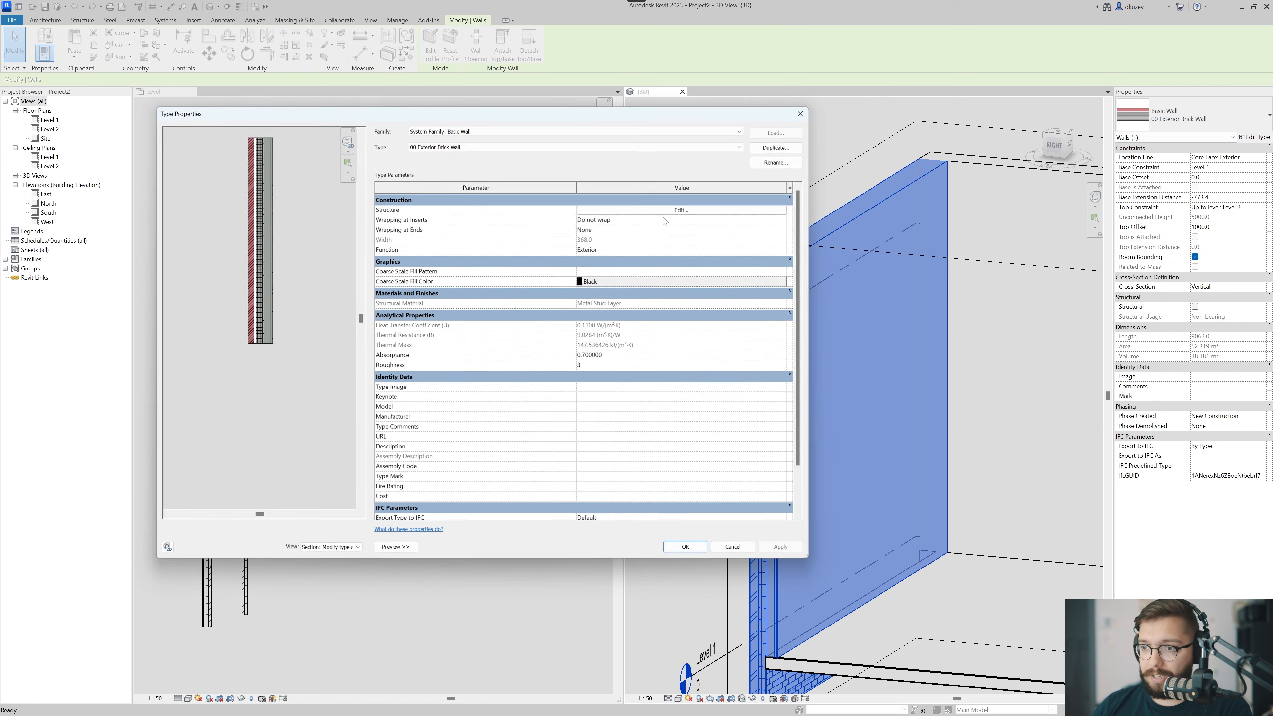
pyautogui.click(669, 221)
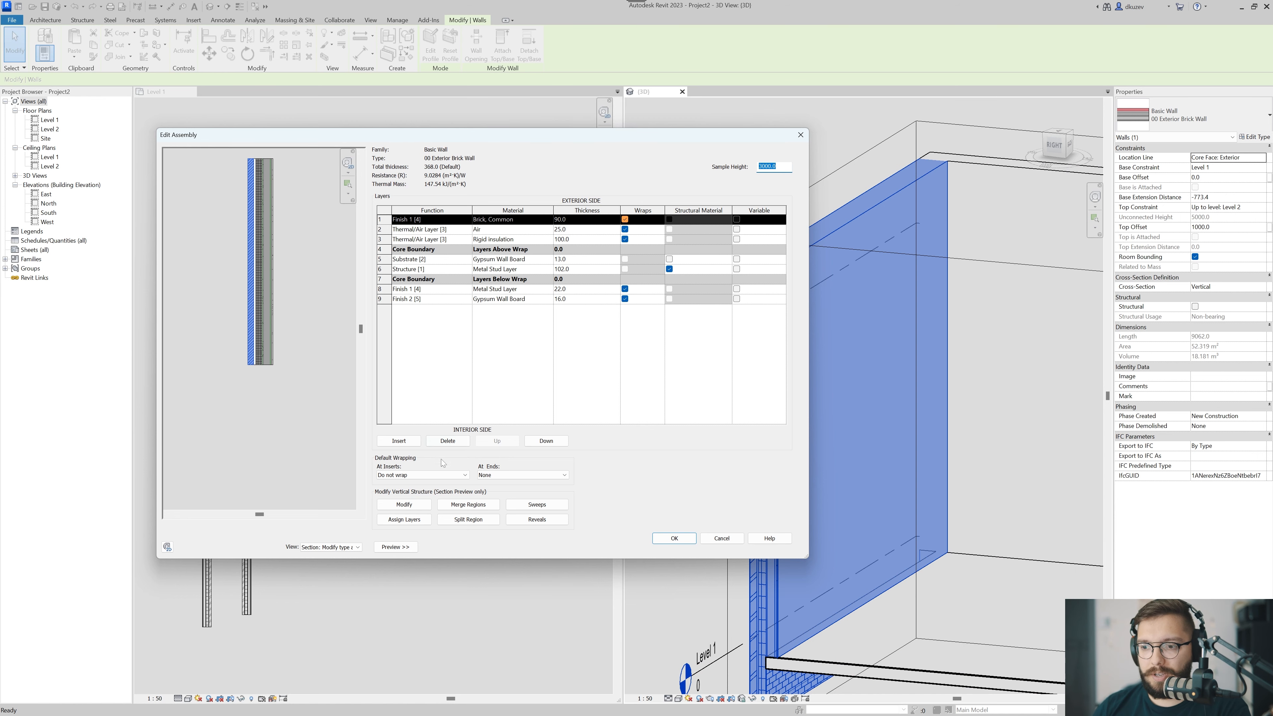
pyautogui.click(405, 505)
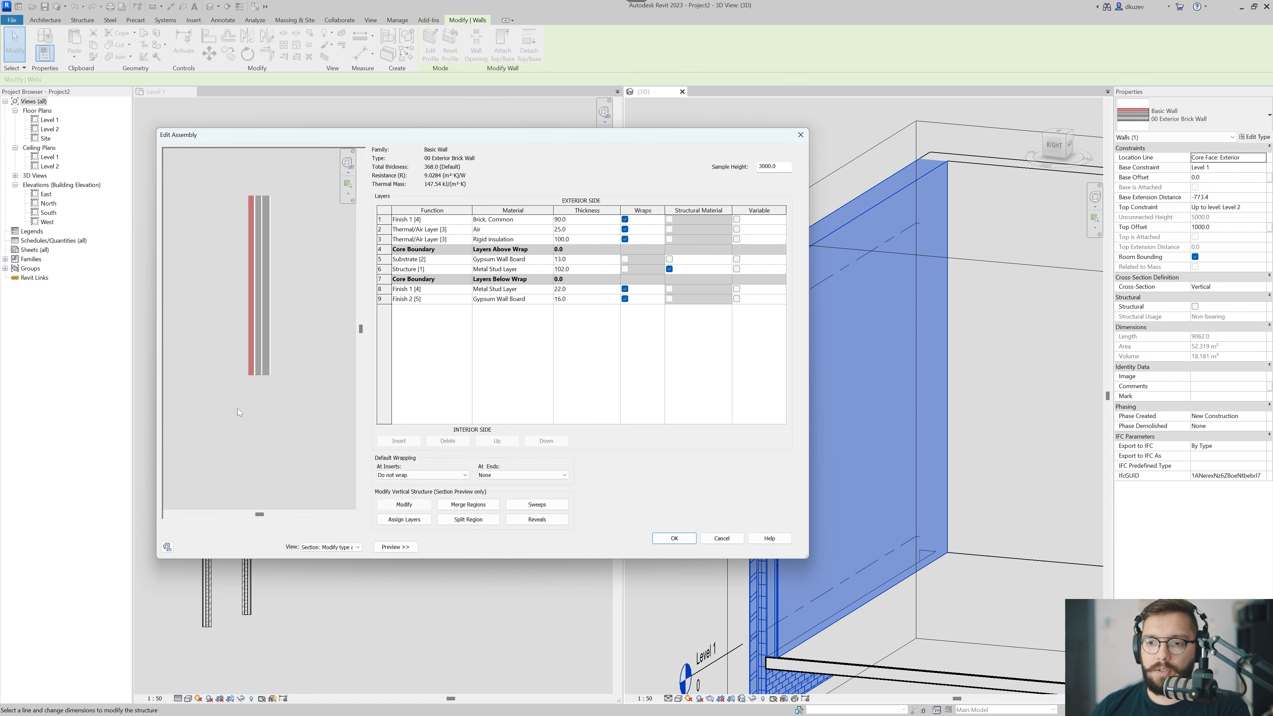
# - Unlock the top edges of the brick, air and rigid insulation layers and apply the wall type changes
pyautogui.scroll(2, 251, 260)
pyautogui.scroll(5, 251, 260)
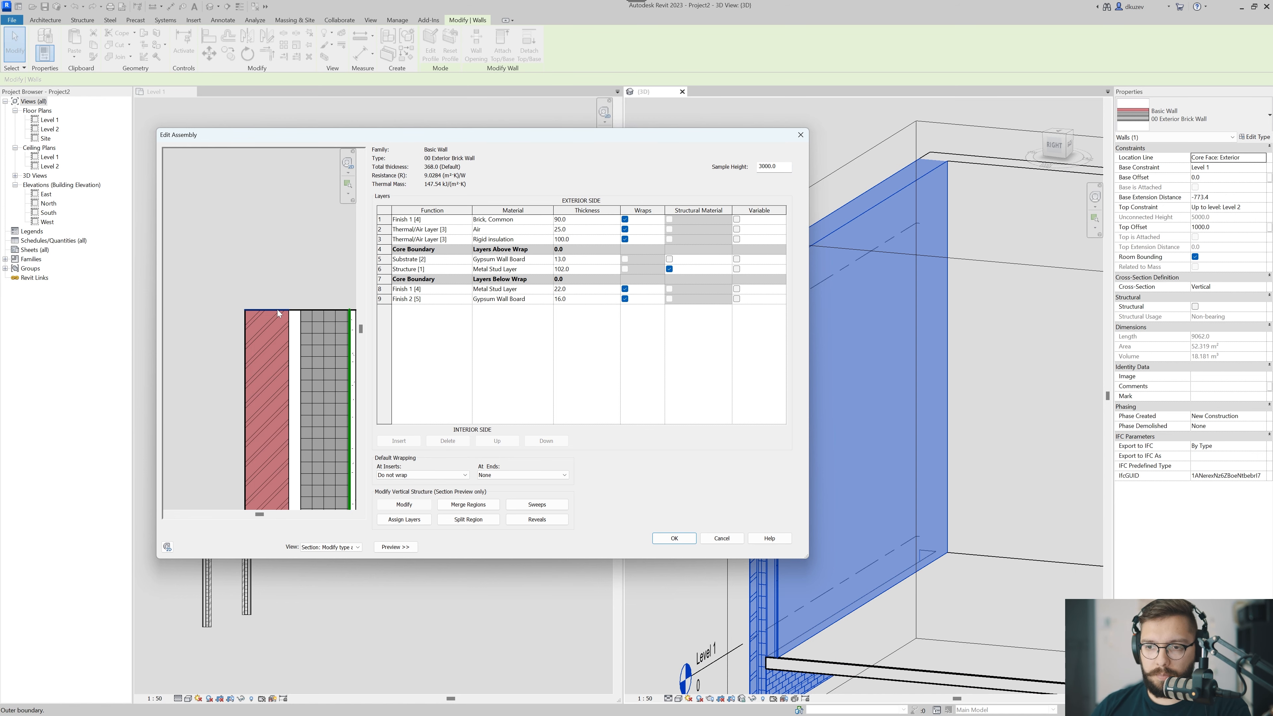
pyautogui.scroll(2, 298, 315)
pyautogui.click(295, 311)
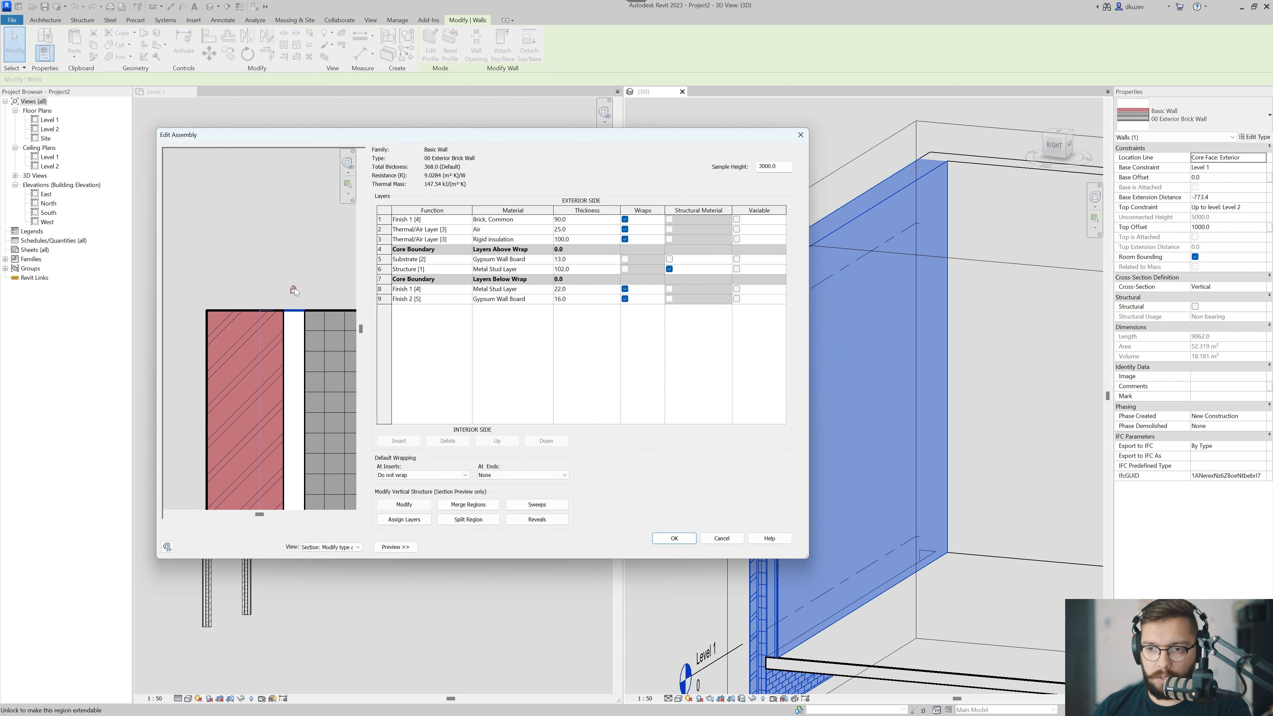
pyautogui.click(319, 311)
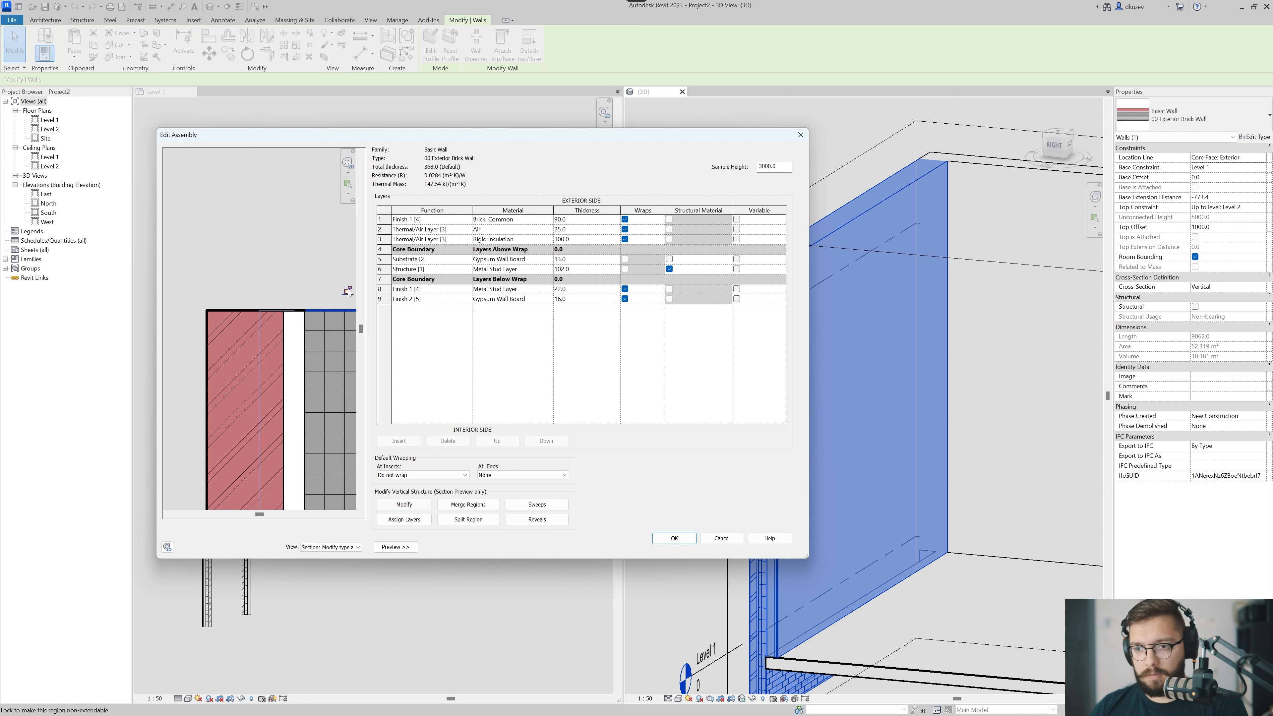
pyautogui.click(674, 538)
pyautogui.click(689, 559)
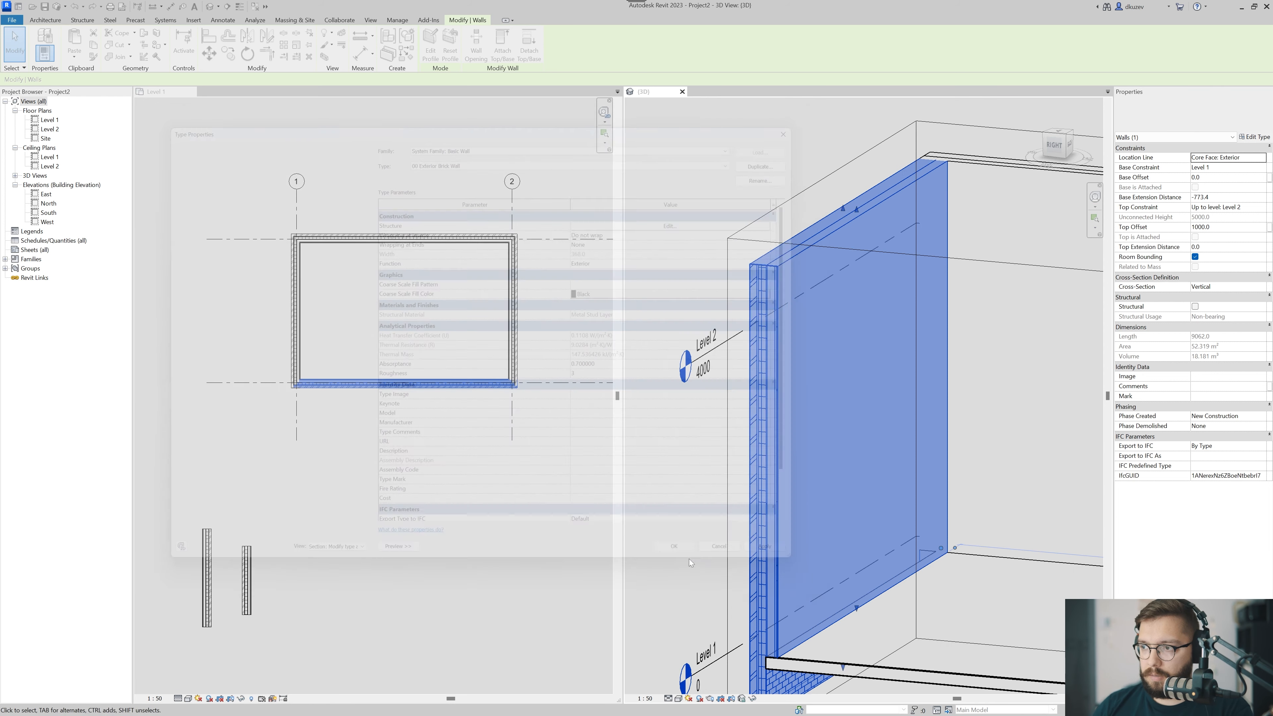
# - Stretch the wall's unlocked outer layers about 747 mm above its top and clear the selection
pyautogui.moveTo(834, 418)
pyautogui.mouseDown(button='middle')
pyautogui.moveTo(792, 404)
pyautogui.moveTo(831, 417)
pyautogui.mouseUp(button='middle')
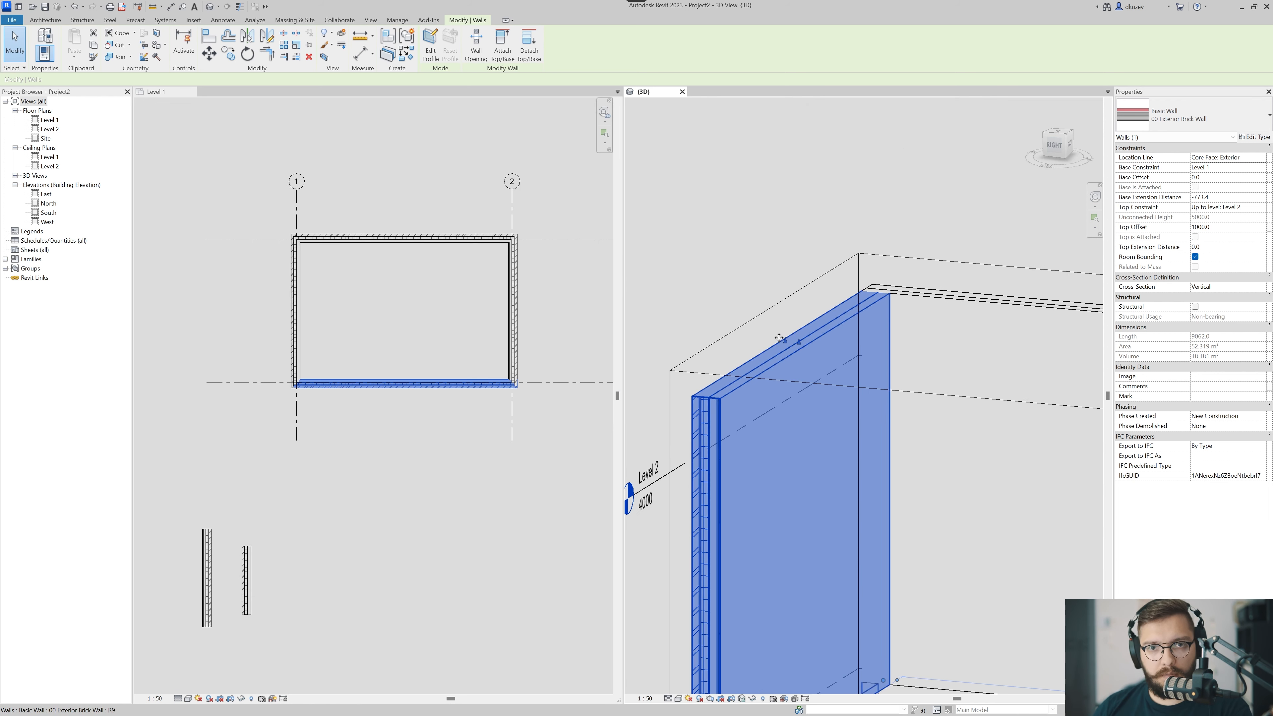
pyautogui.moveTo(786, 340); pyautogui.dragTo(784, 287)
pyautogui.click(748, 228)
pyautogui.scroll(-3, 806, 412)
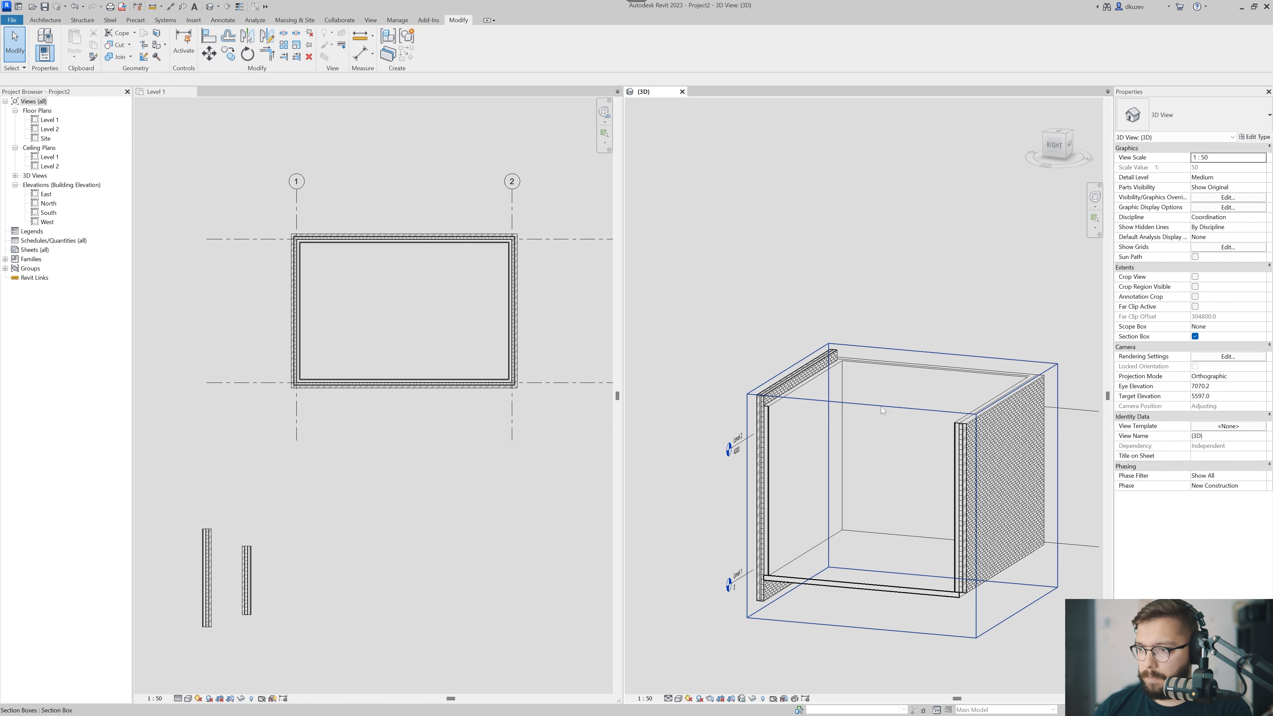
pyautogui.click(880, 406)
pyautogui.press('Escape')
pyautogui.scroll(5, 767, 401)
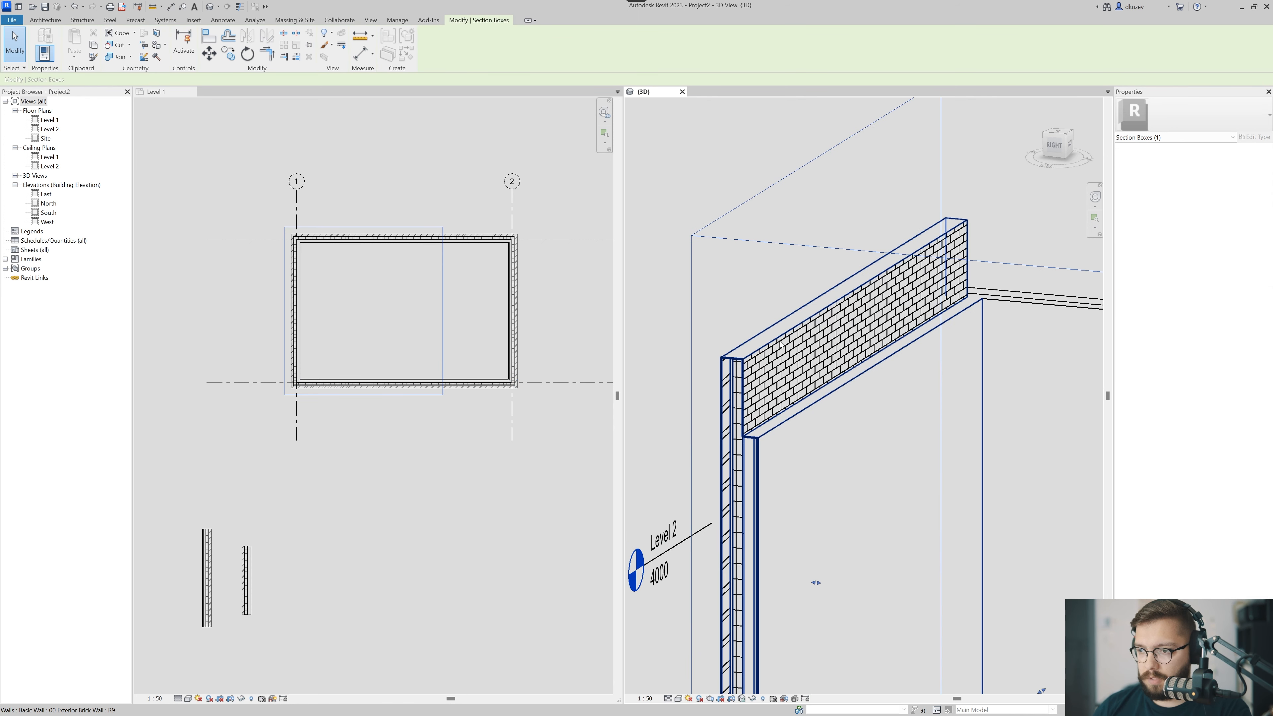
# - Set the top extension distance of the exterior brick wall with the stretched outer layers to 500 mm
pyautogui.click(779, 340)
pyautogui.scroll(-2, 780, 340)
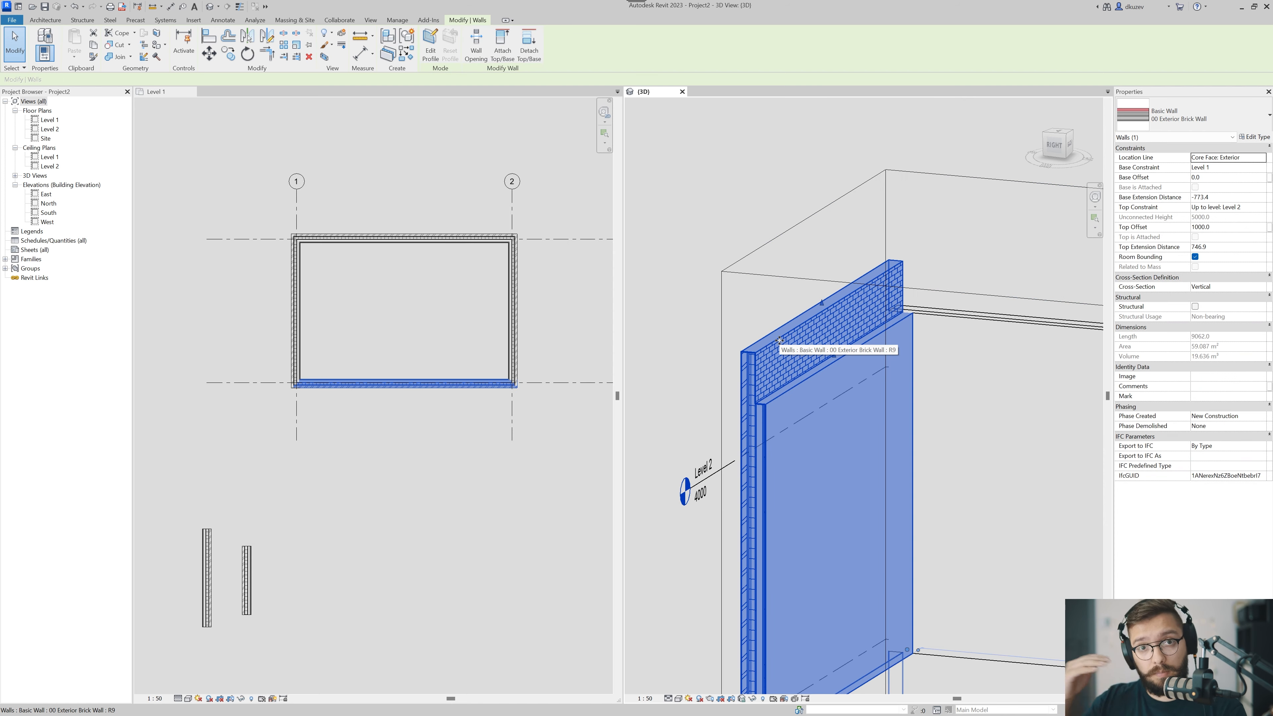
pyautogui.press('Escape')
pyautogui.click(780, 340)
pyautogui.moveTo(830, 432); pyautogui.dragTo(816, 371, button='middle')
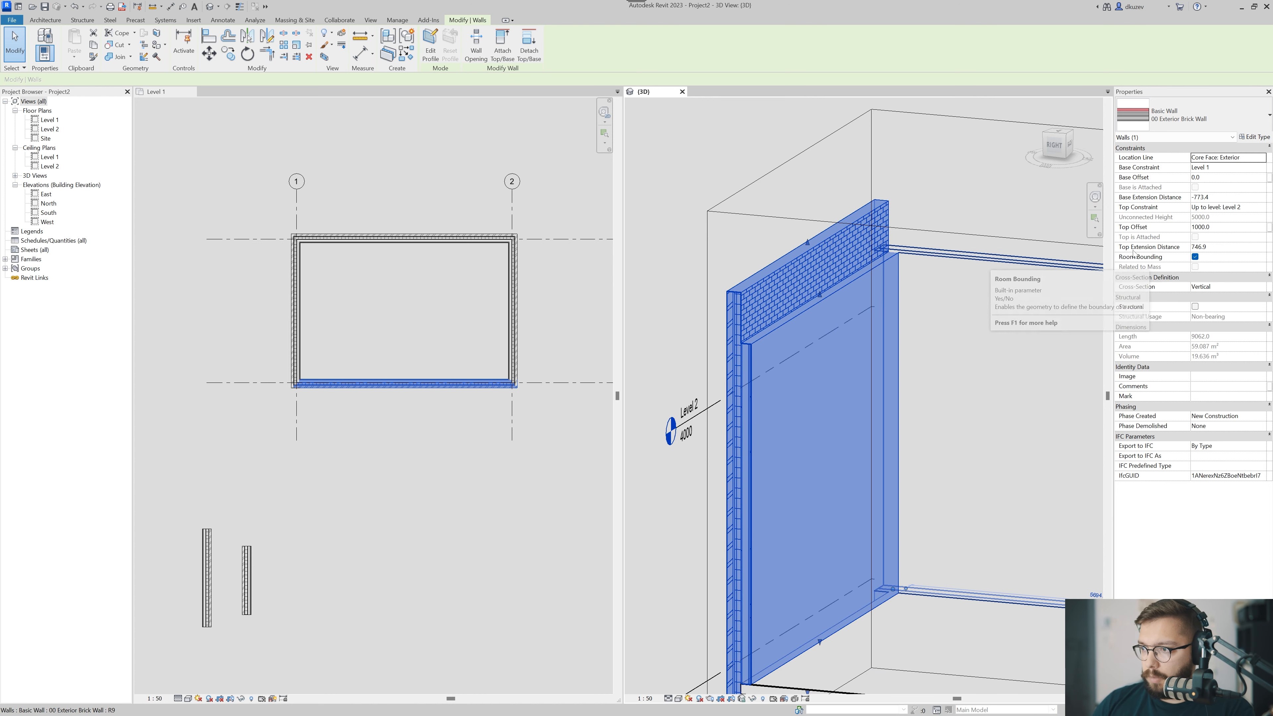
pyautogui.click(1207, 247)
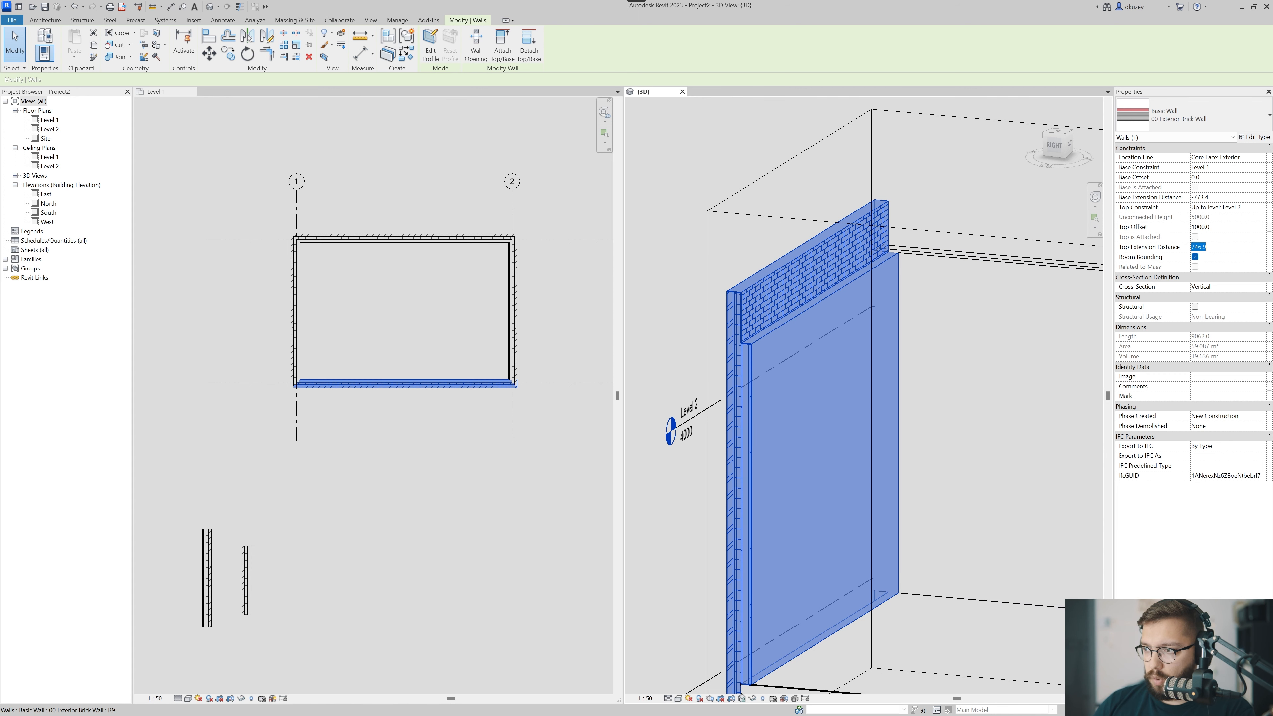
pyautogui.write('500')
pyautogui.press('Return')
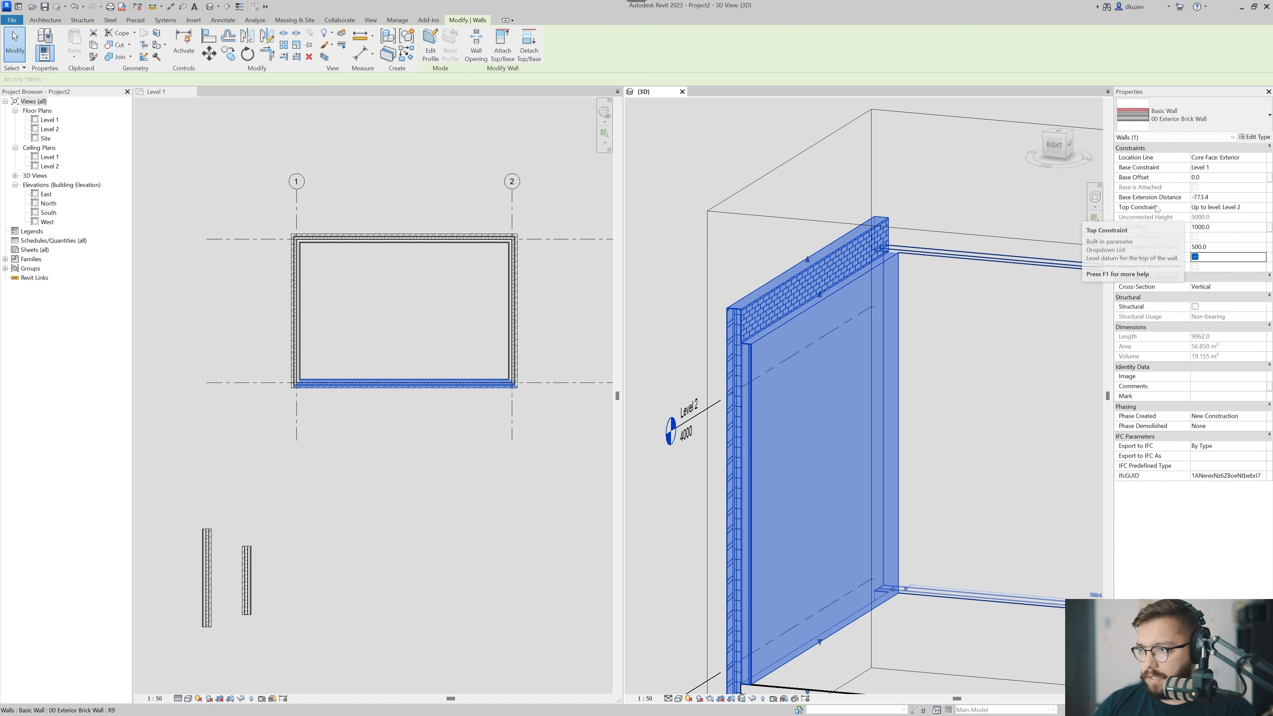
# - Set the wall's base extension distance to -1000 mm and deselect the wall
pyautogui.click(1228, 197)
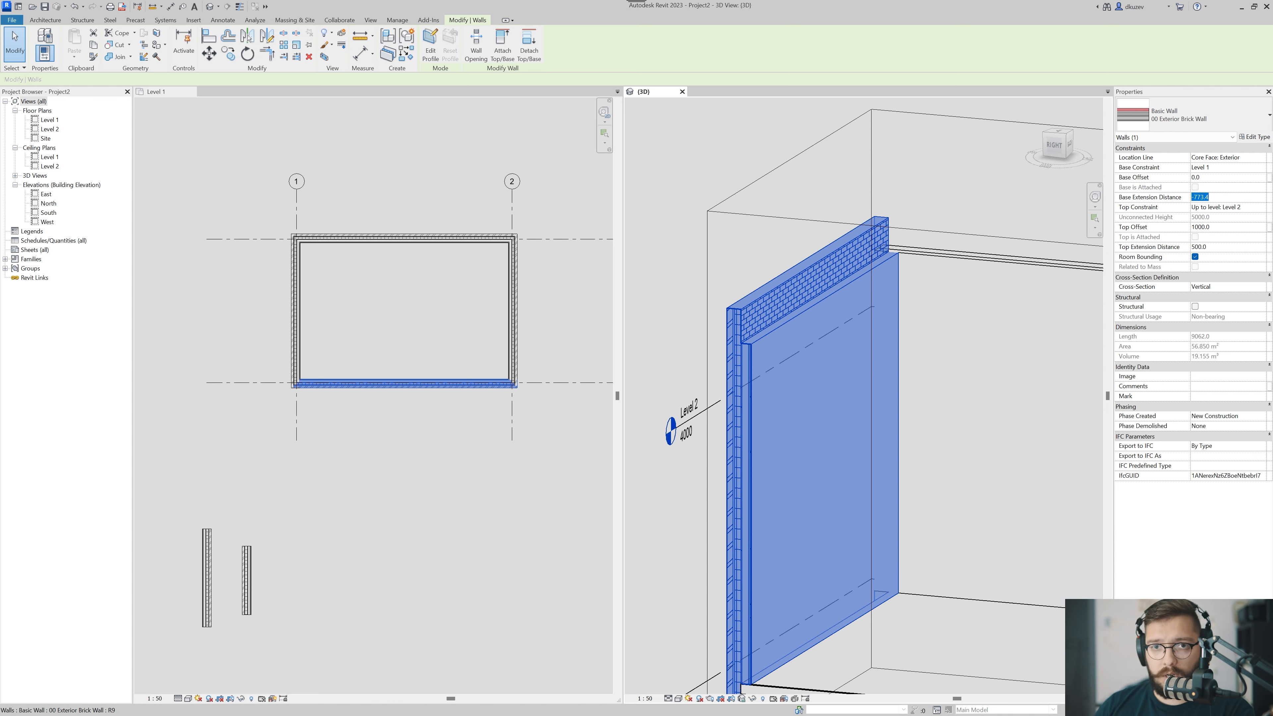
pyautogui.write('-')
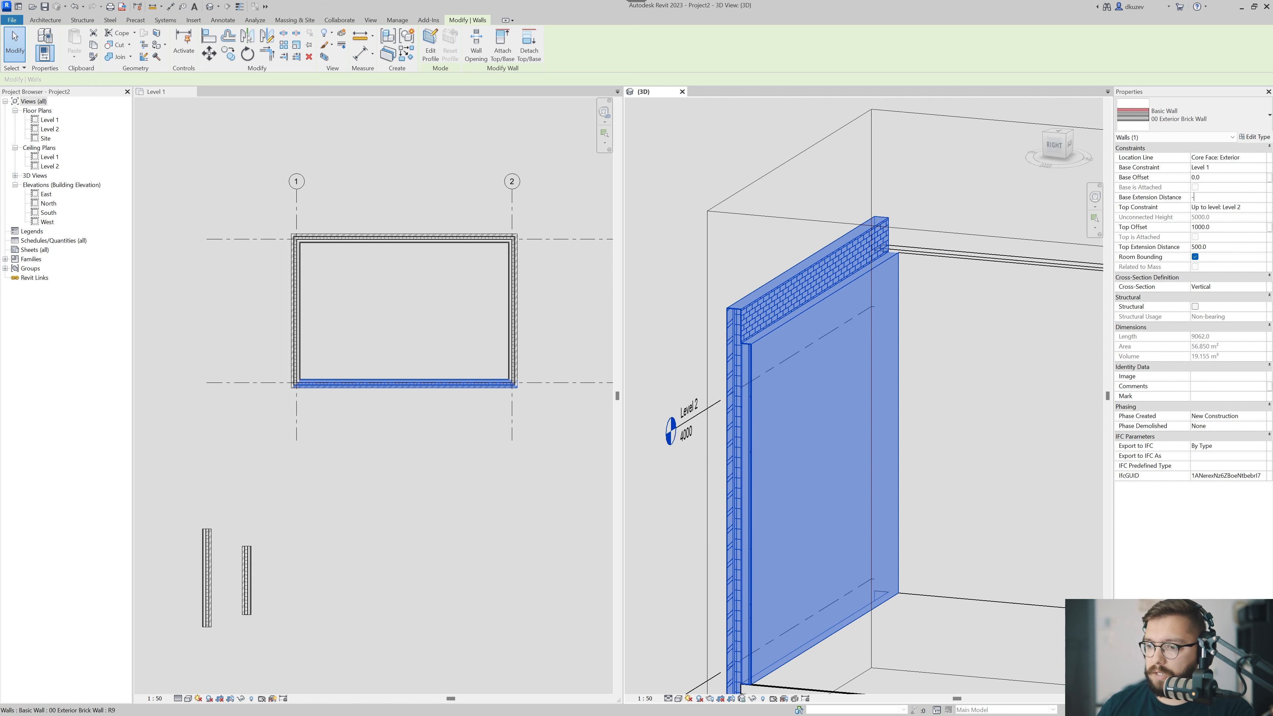
pyautogui.write('1000')
pyautogui.press('Return')
pyautogui.scroll(-1, 822, 591)
pyautogui.moveTo(822, 592); pyautogui.dragTo(827, 461, button='middle')
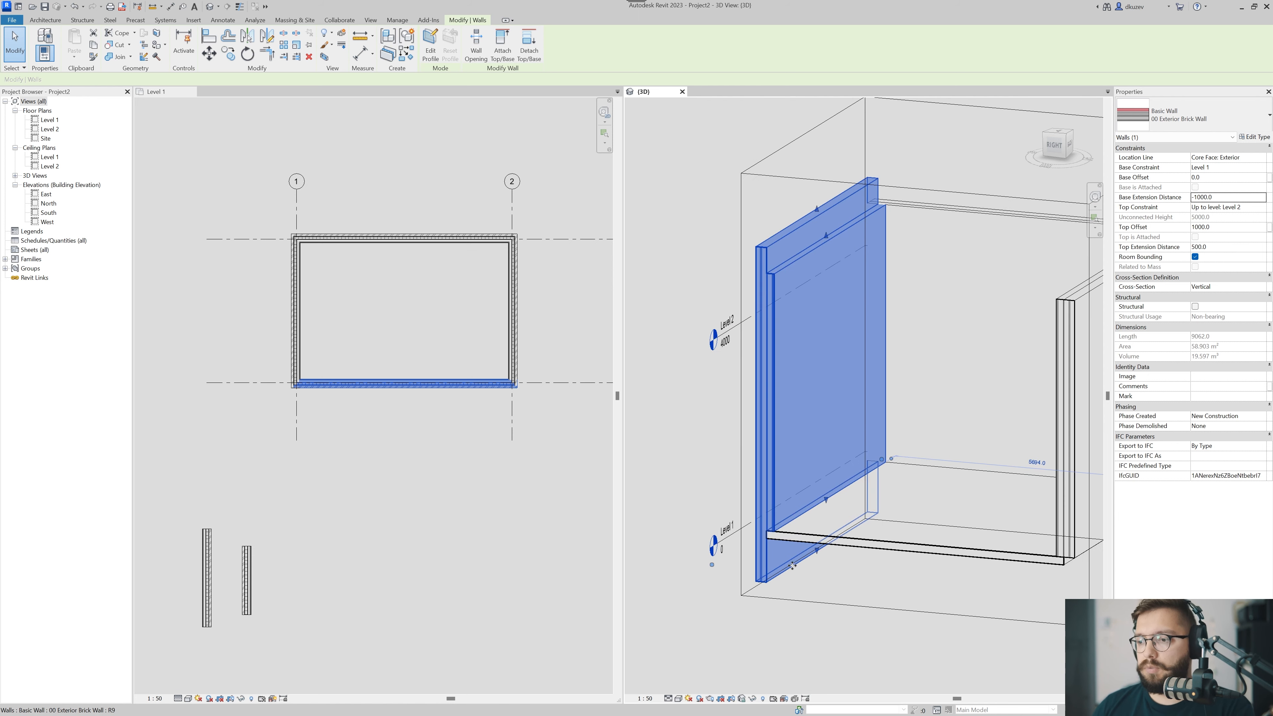
pyautogui.click(798, 581)
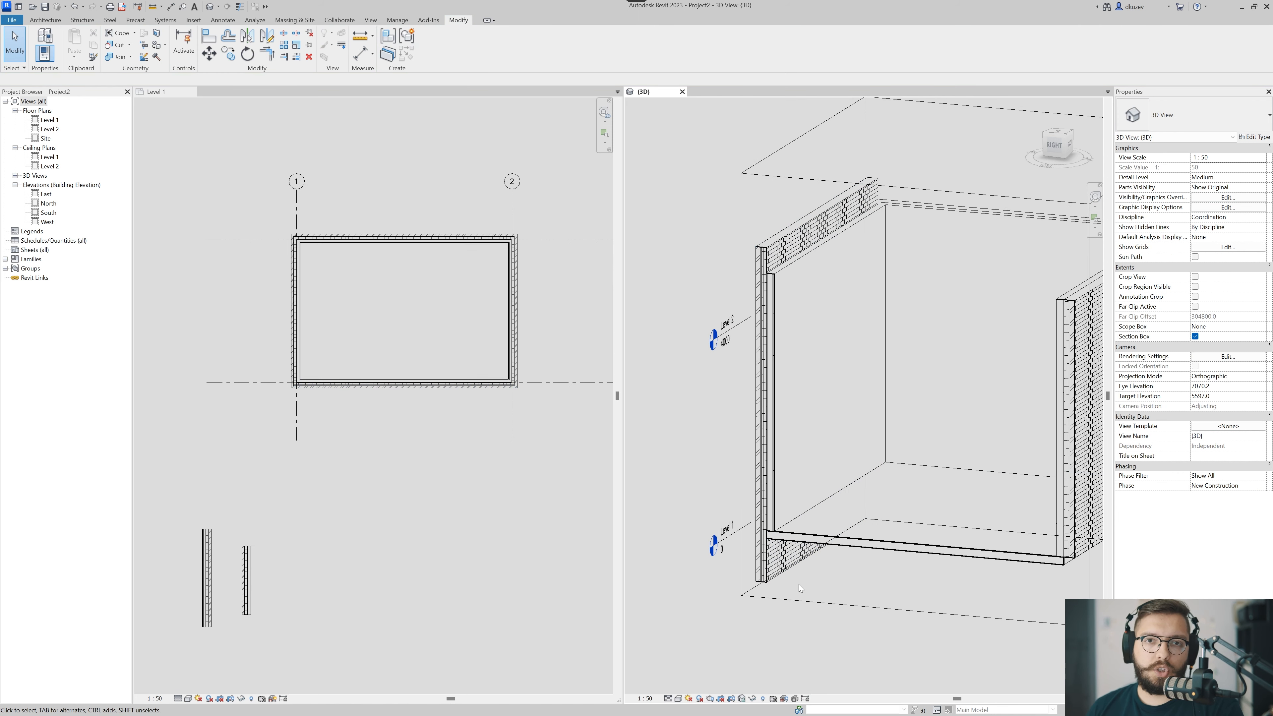
pyautogui.moveTo(790, 577); pyautogui.dragTo(789, 585, button='middle')
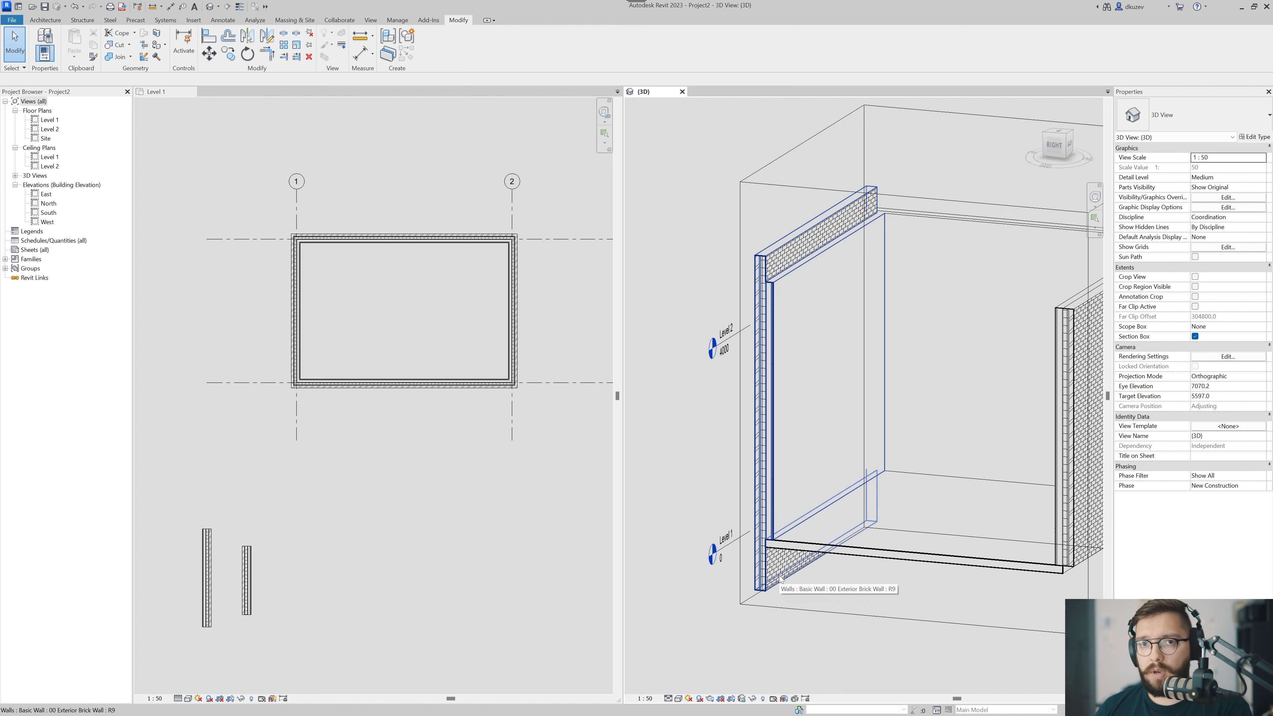